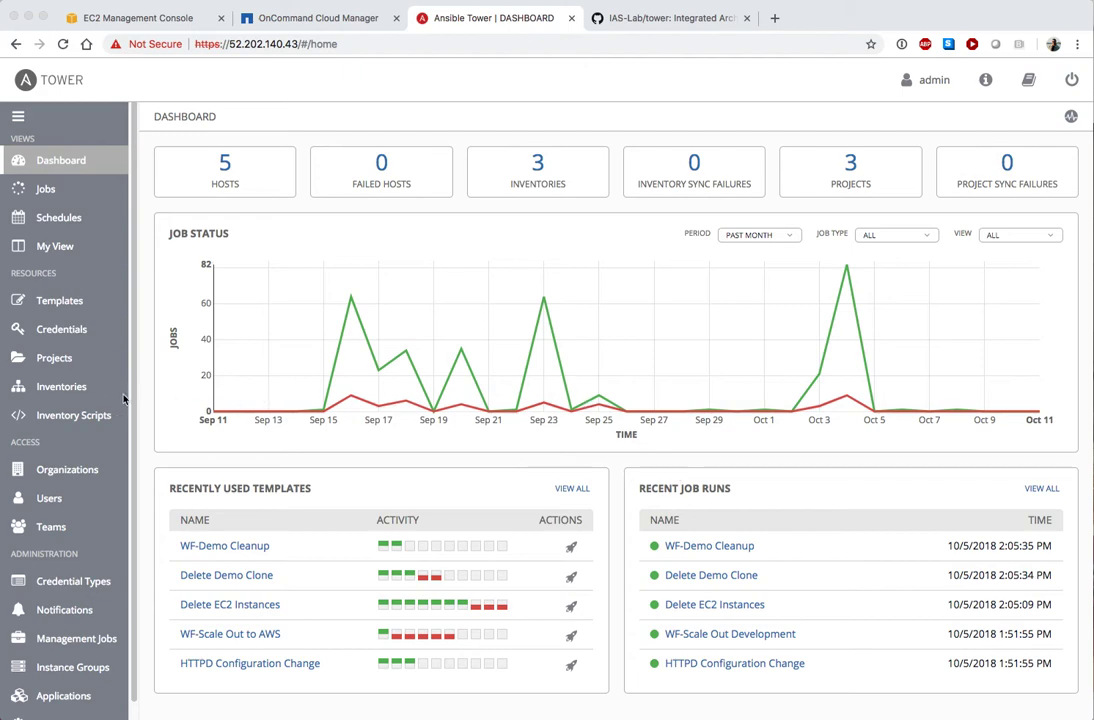
# Step: Open the Templates list and review the job templates it contains
pyautogui.click(52, 303)
pyautogui.click(53, 303)
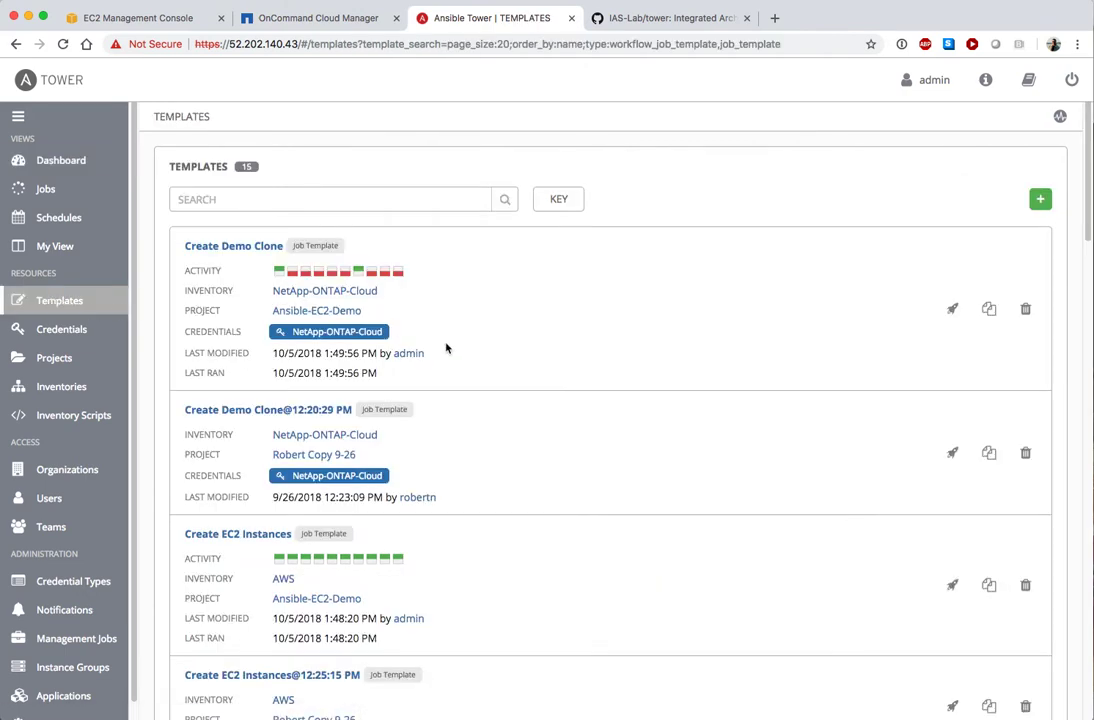
pyautogui.scroll(-5, 463, 443)
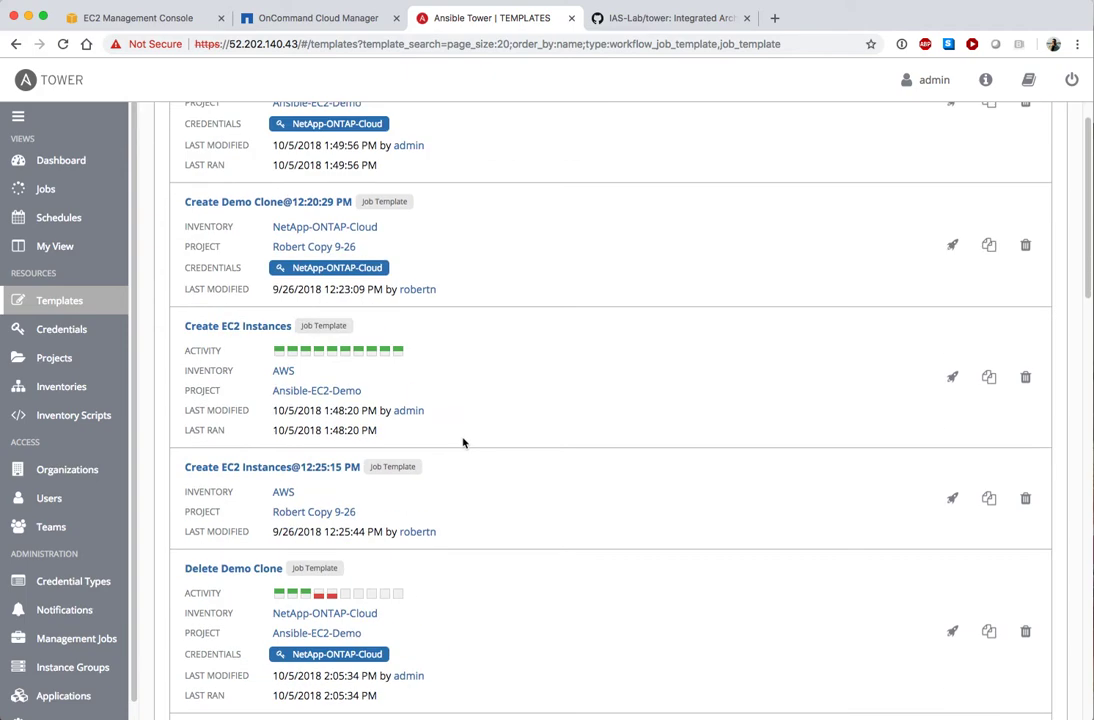
pyautogui.scroll(-3, 463, 443)
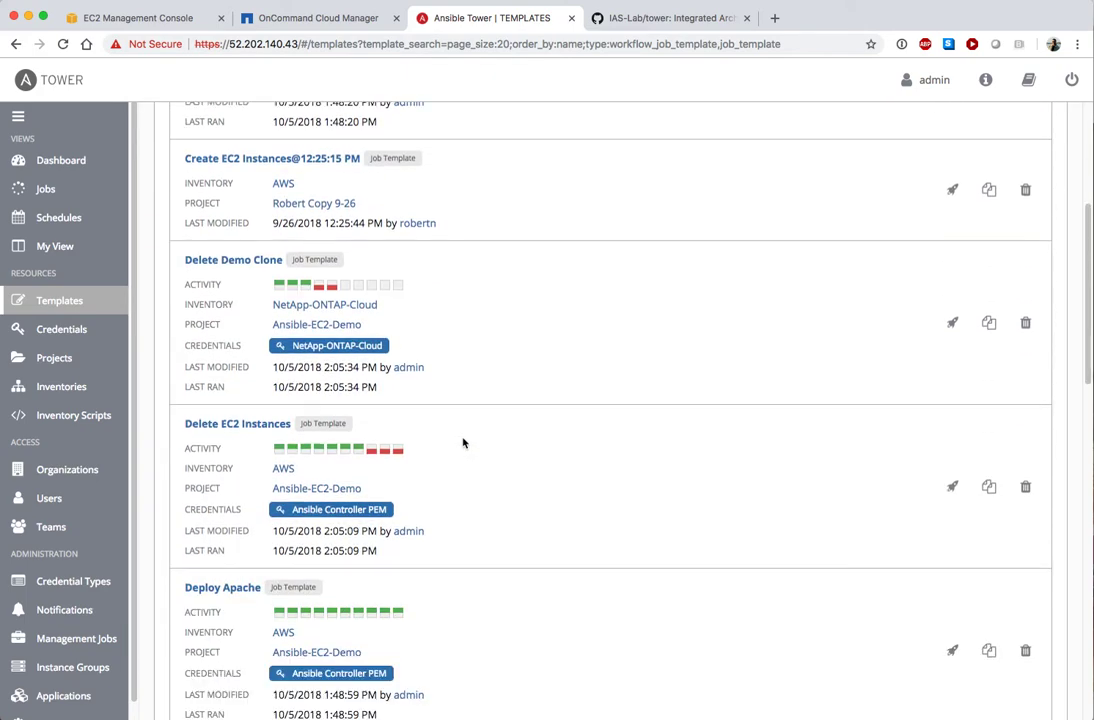
pyautogui.scroll(4, 463, 443)
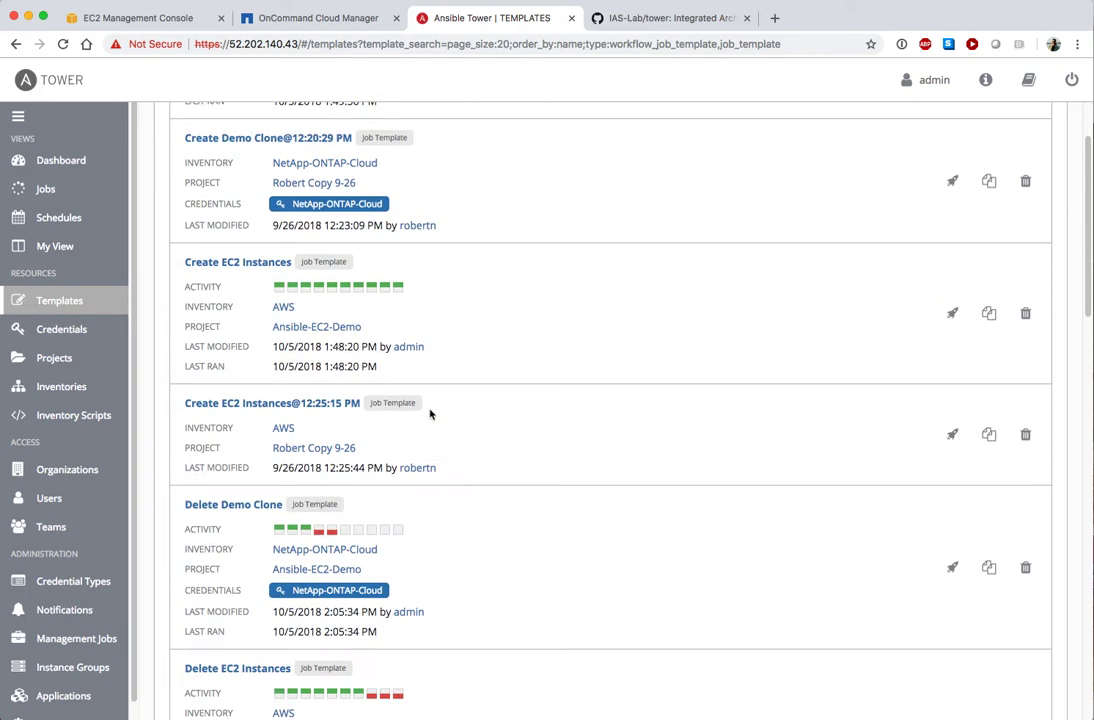
pyautogui.scroll(-4, 420, 318)
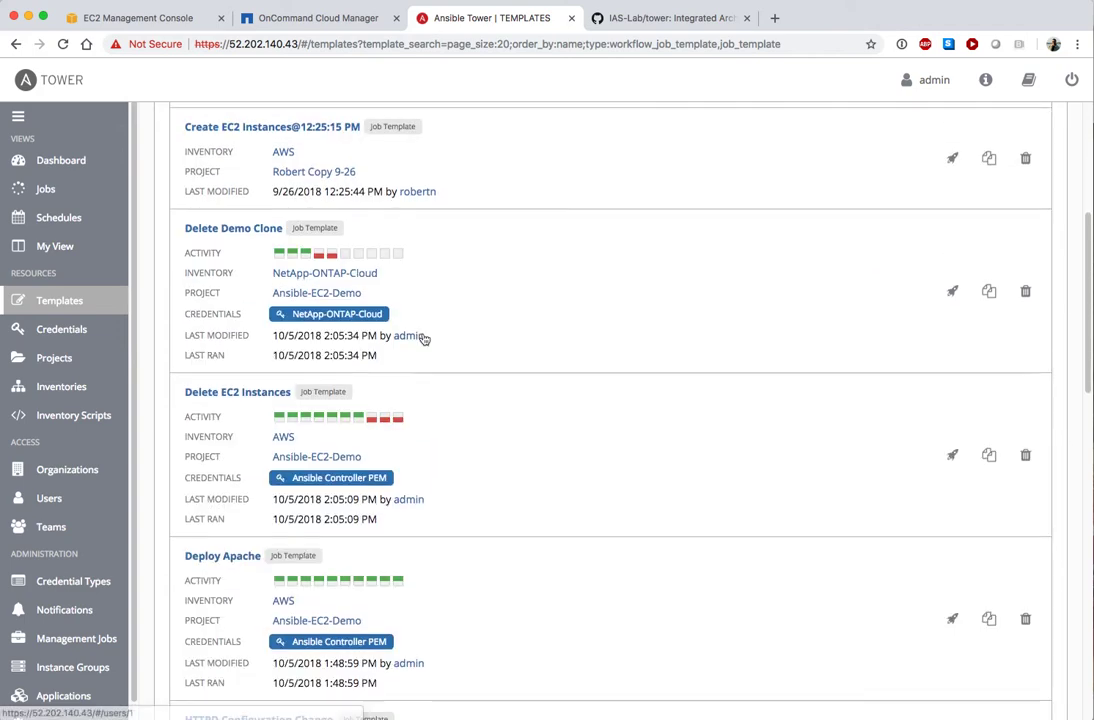
pyautogui.scroll(-1, 252, 530)
pyautogui.scroll(-4, 455, 527)
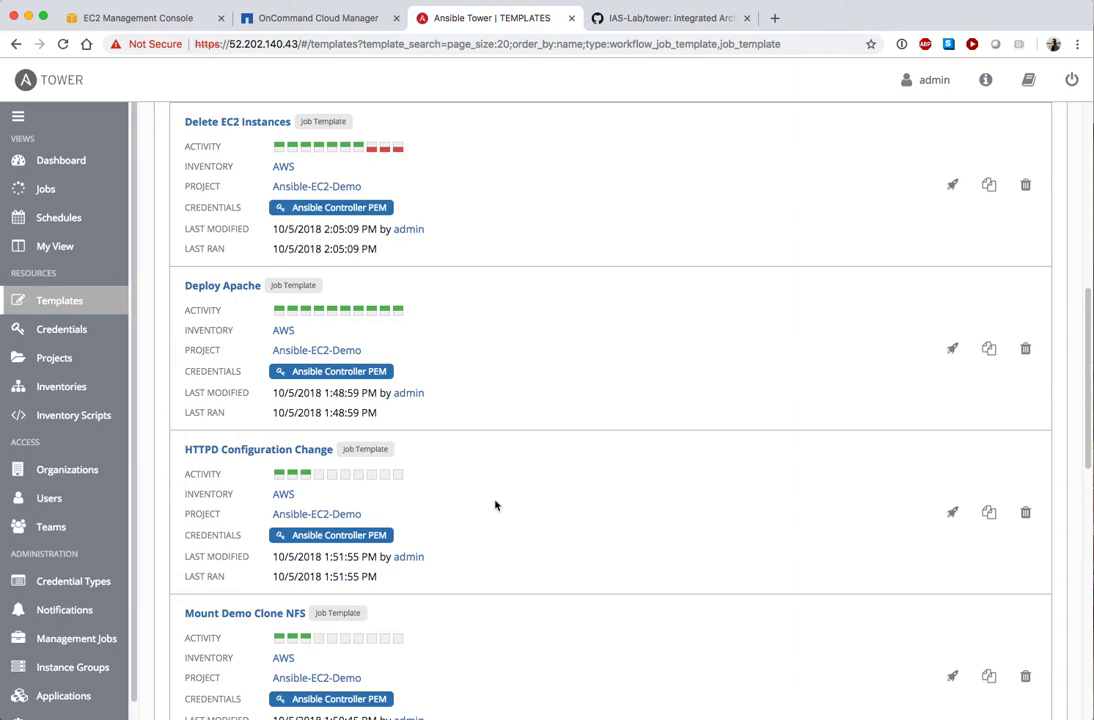
pyautogui.scroll(10, 495, 505)
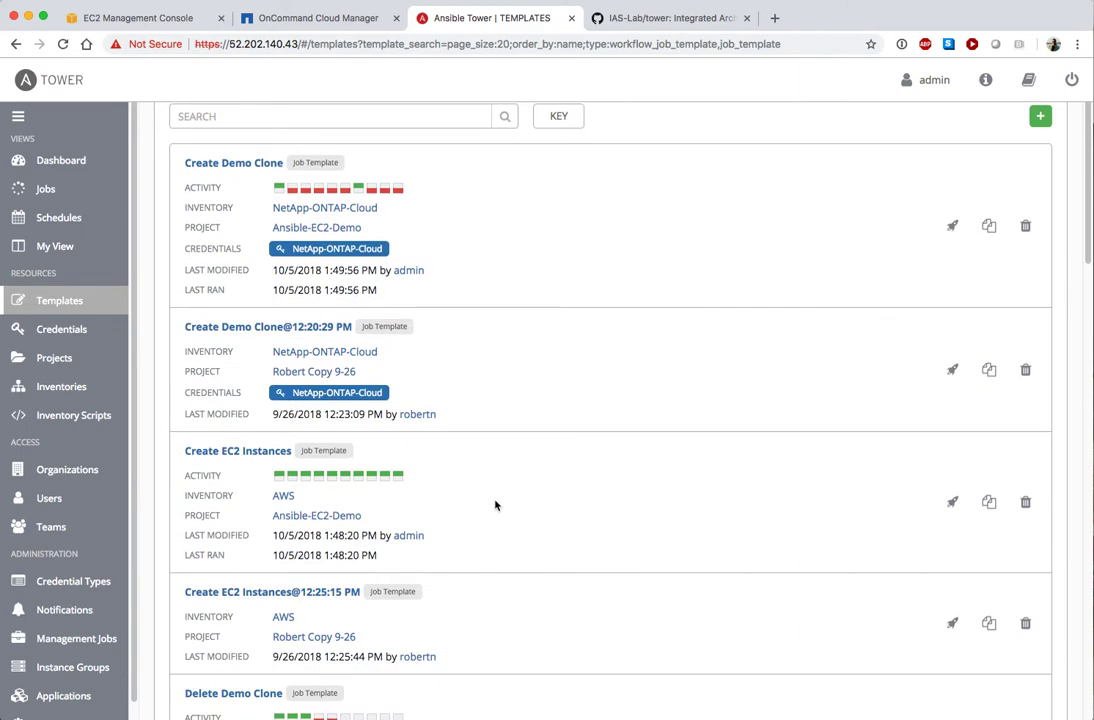
pyautogui.scroll(2, 561, 440)
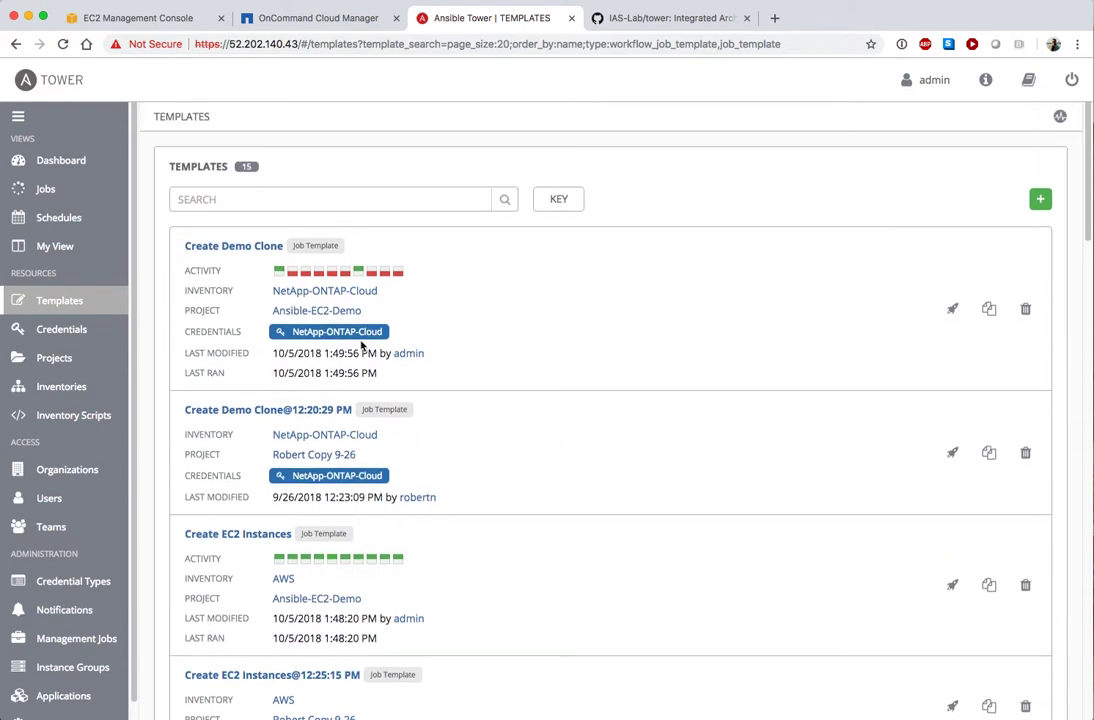
# Step: View the IAS-Lab/tower playbook repository on GitHub and return to the Ansible Tower templates
pyautogui.click(638, 18)
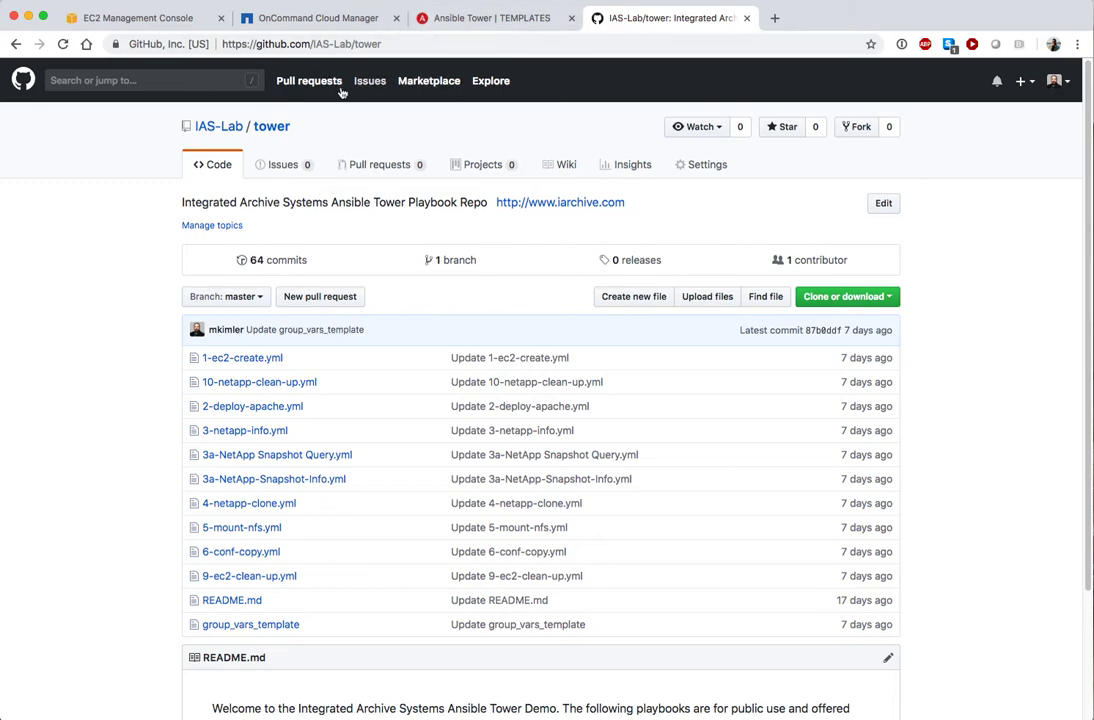
pyautogui.click(450, 18)
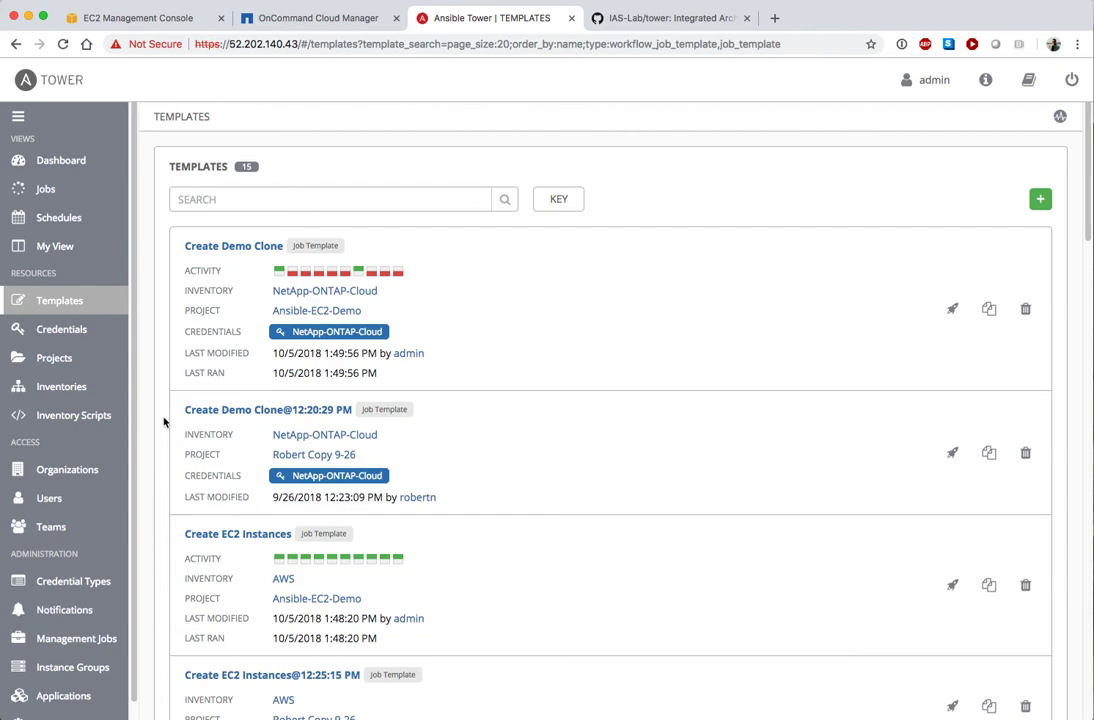
# Step: Open the WF-Scale Out to AWS workflow template in the Workflow Visualizer
pyautogui.scroll(-15, 298, 450)
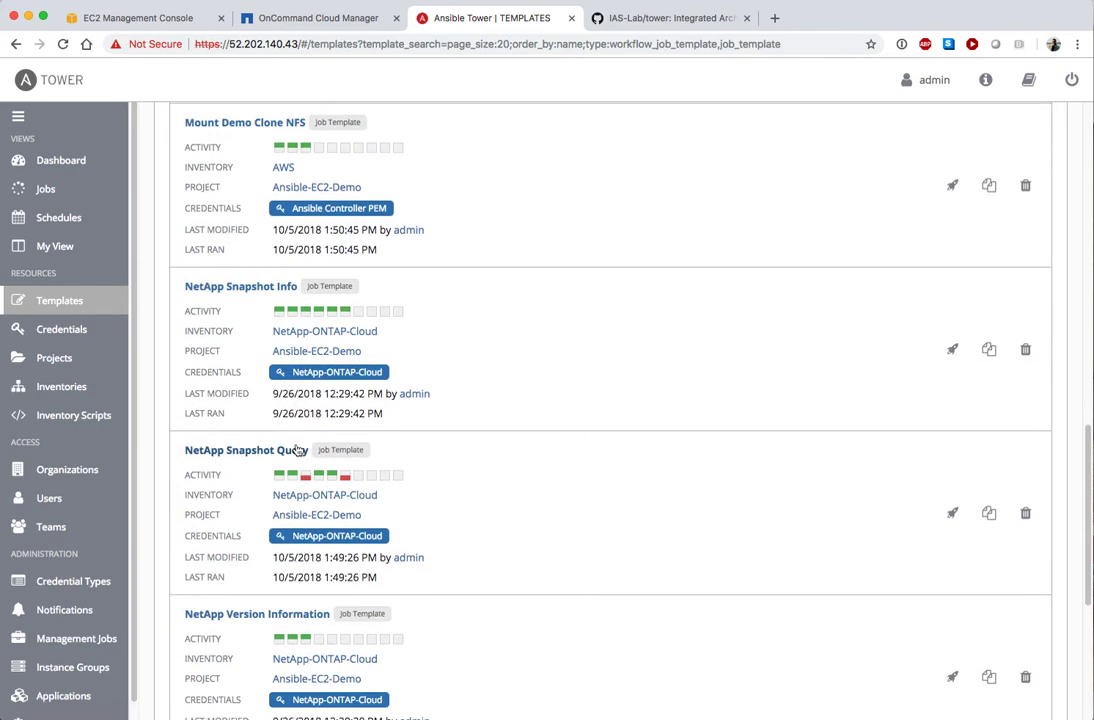
pyautogui.scroll(-5, 298, 450)
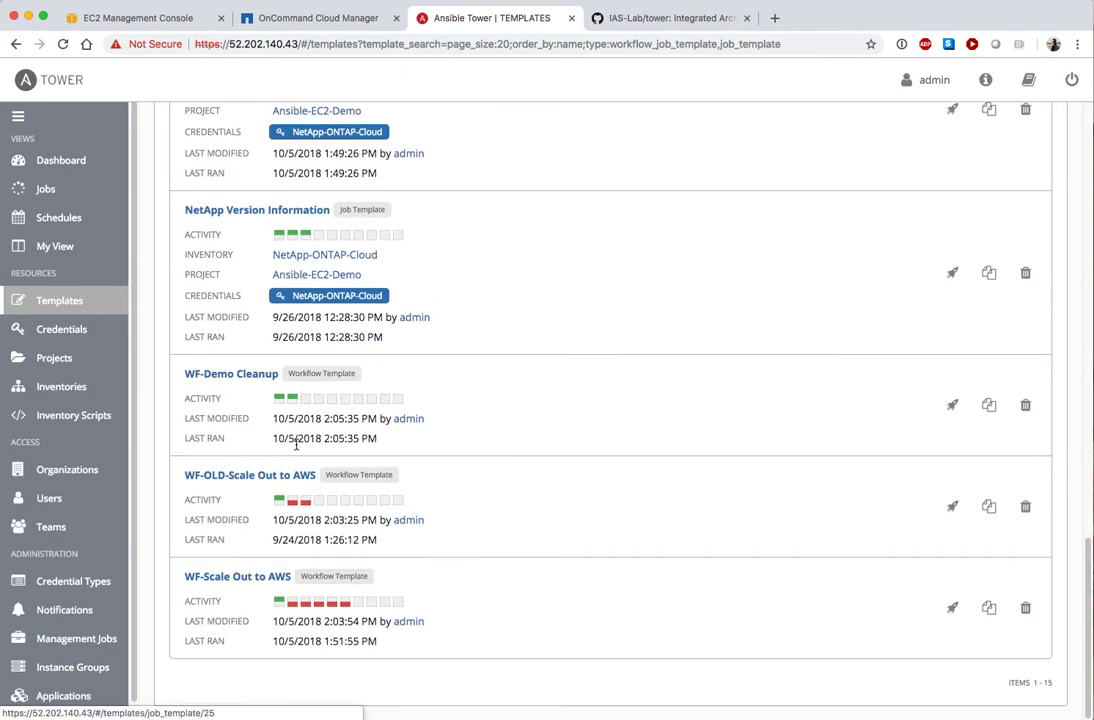
pyautogui.click(238, 577)
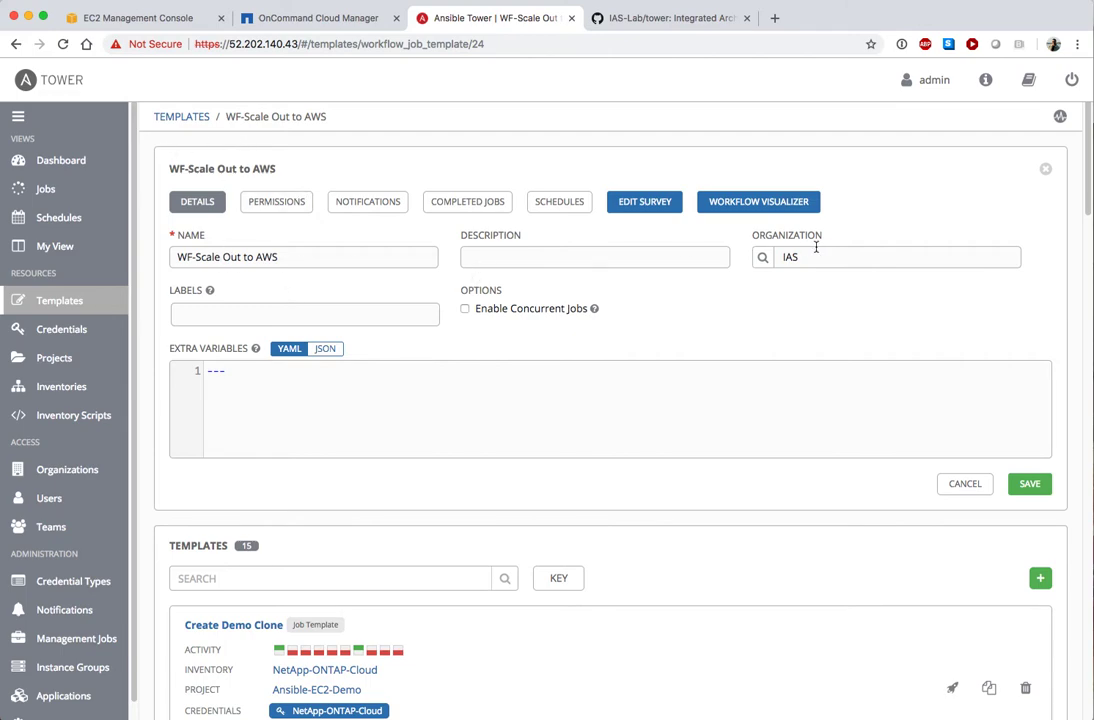
pyautogui.click(733, 210)
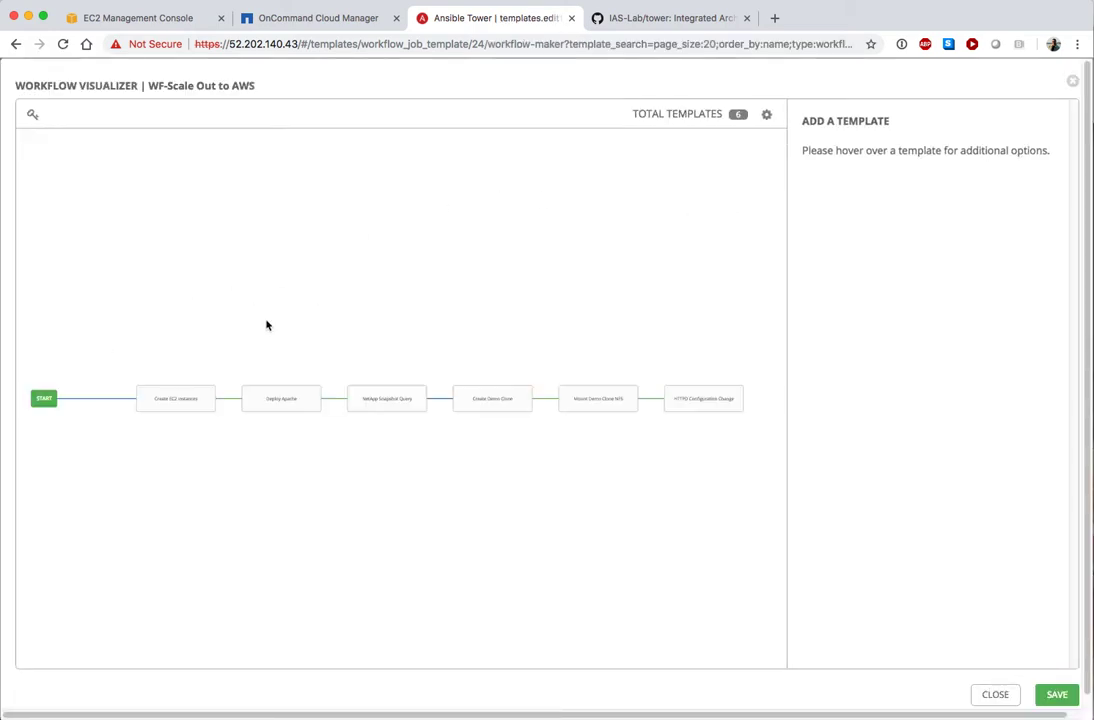
# Step: Examine the start of the workflow diagram and the settings of its Create EC2 Instances and Deploy Apache nodes
pyautogui.moveTo(256, 404)
pyautogui.scroll(3, 503, 373)
pyautogui.scroll(2, 503, 373)
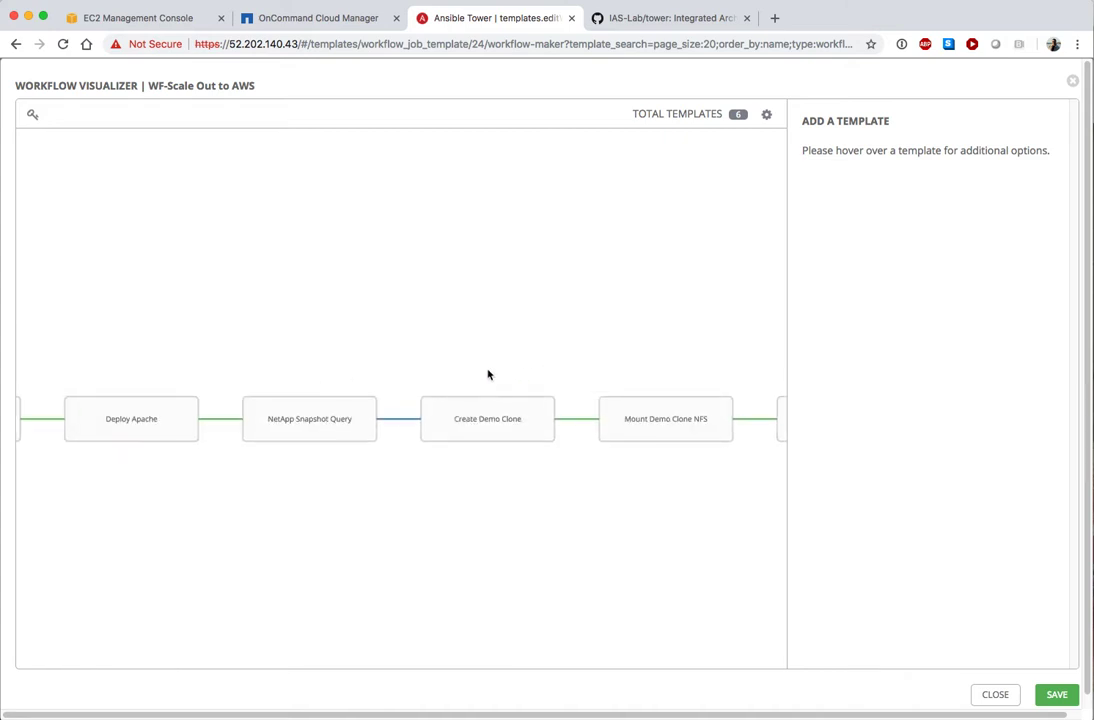
pyautogui.moveTo(230, 518); pyautogui.dragTo(562, 508)
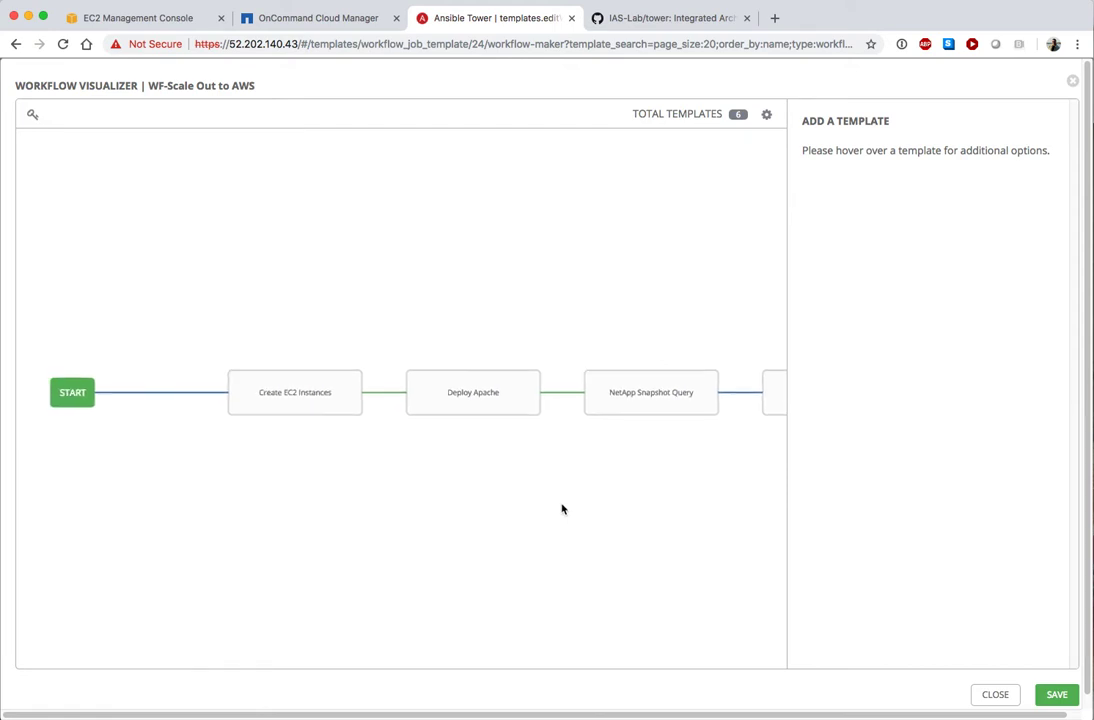
pyautogui.scroll(2, 562, 508)
pyautogui.moveTo(343, 505); pyautogui.dragTo(387, 505)
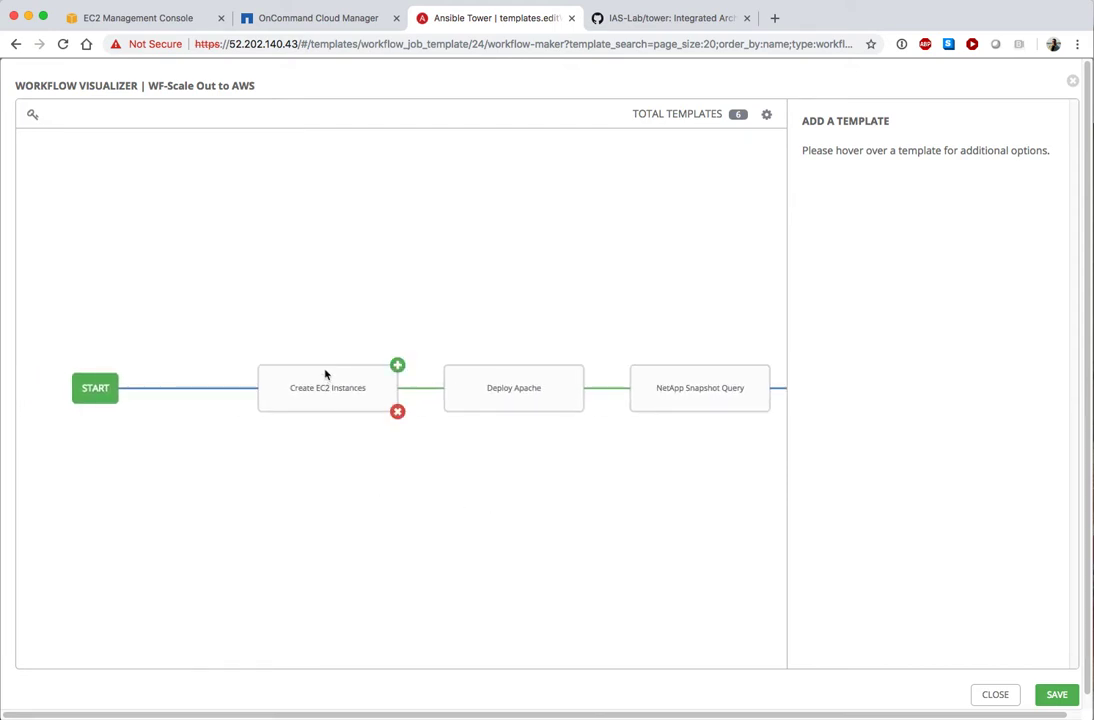
pyautogui.moveTo(667, 387)
pyautogui.click(312, 378)
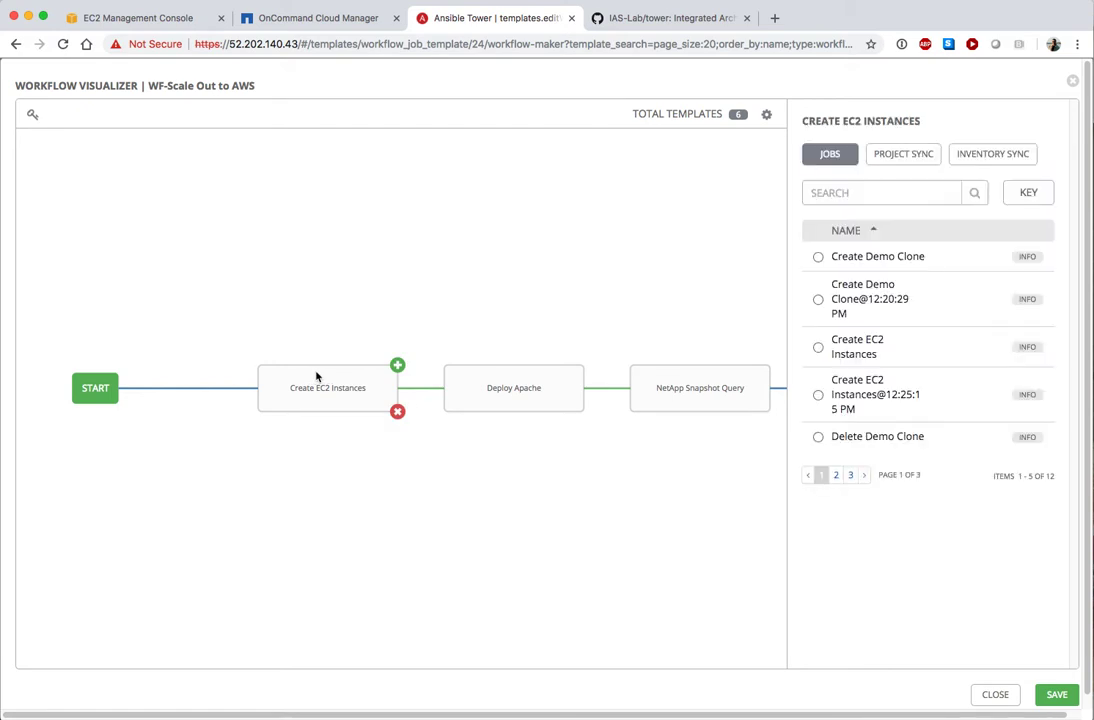
pyautogui.click(472, 384)
# Step: Inspect the NetApp Snapshot Query node's settings and its link to the Create Demo Clone node
pyautogui.moveTo(652, 317); pyautogui.dragTo(320, 371)
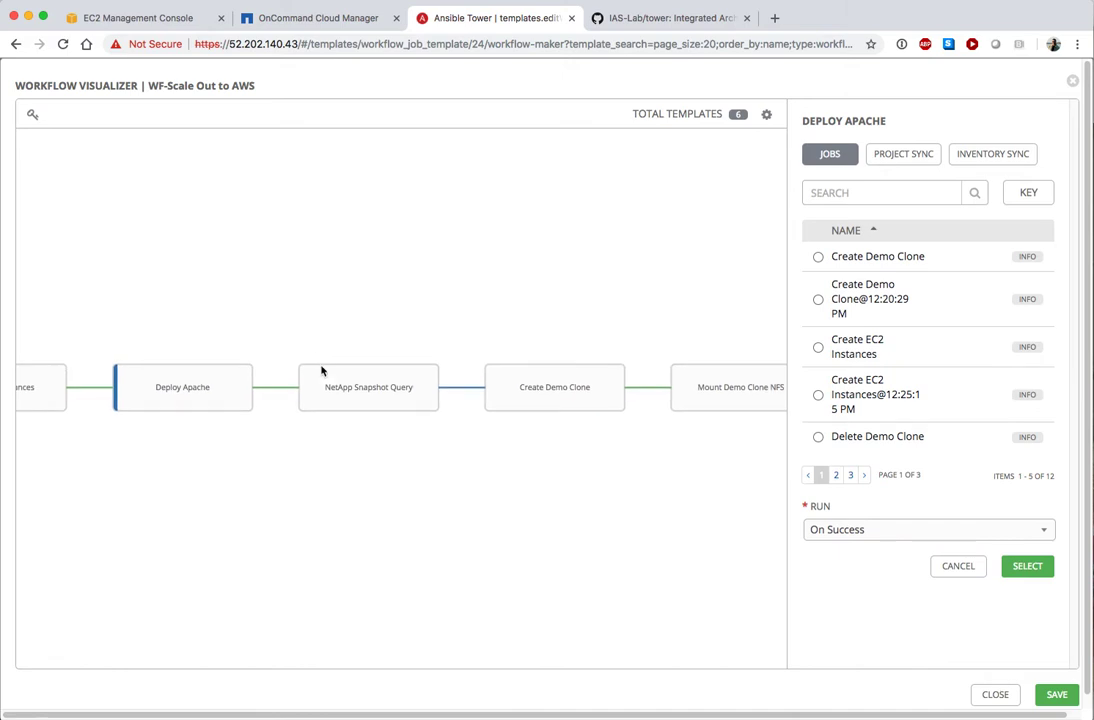
pyautogui.click(370, 395)
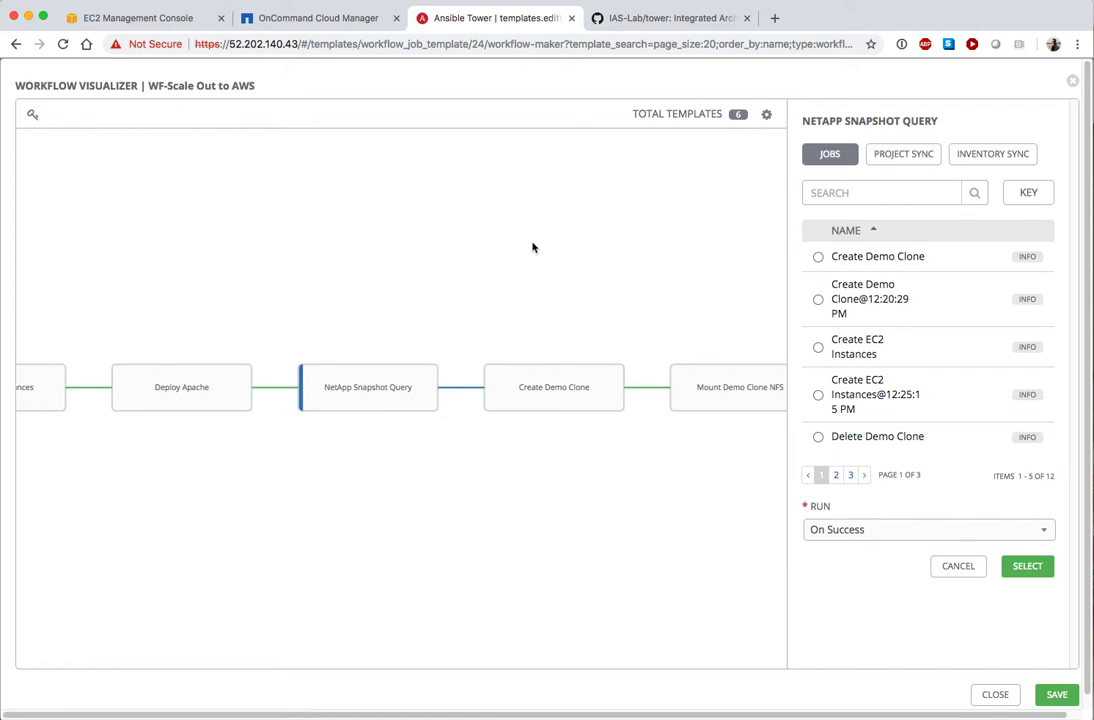
pyautogui.moveTo(533, 245); pyautogui.dragTo(293, 259)
pyautogui.moveTo(285, 399)
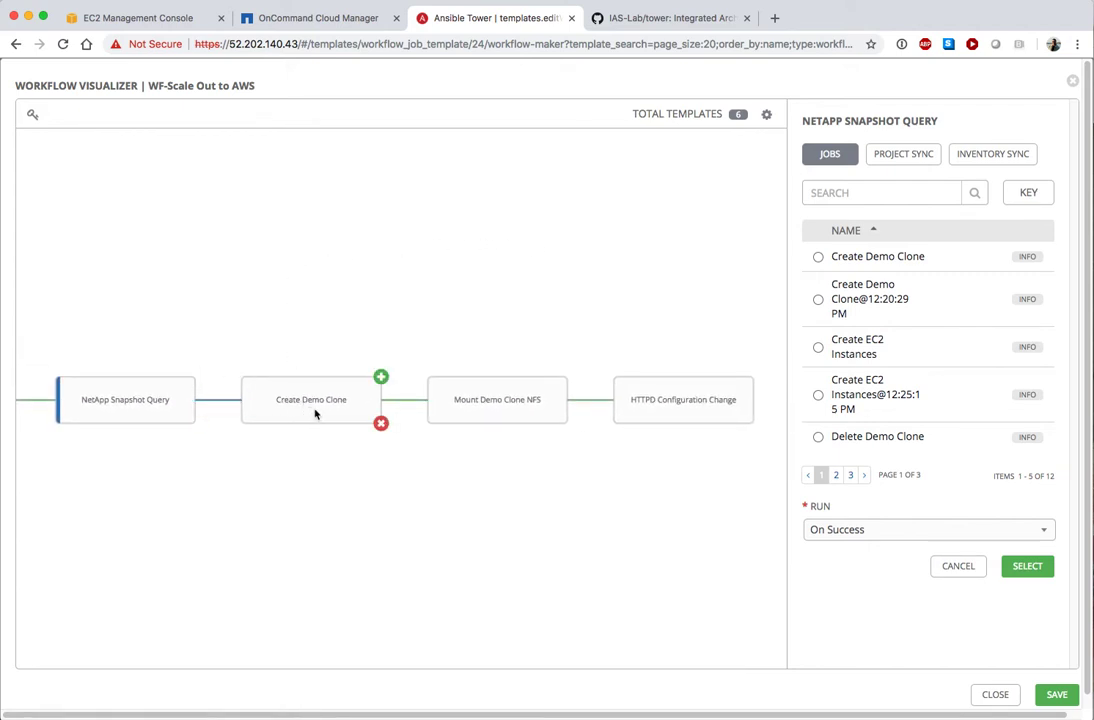
pyautogui.moveTo(127, 420)
pyautogui.moveTo(300, 424)
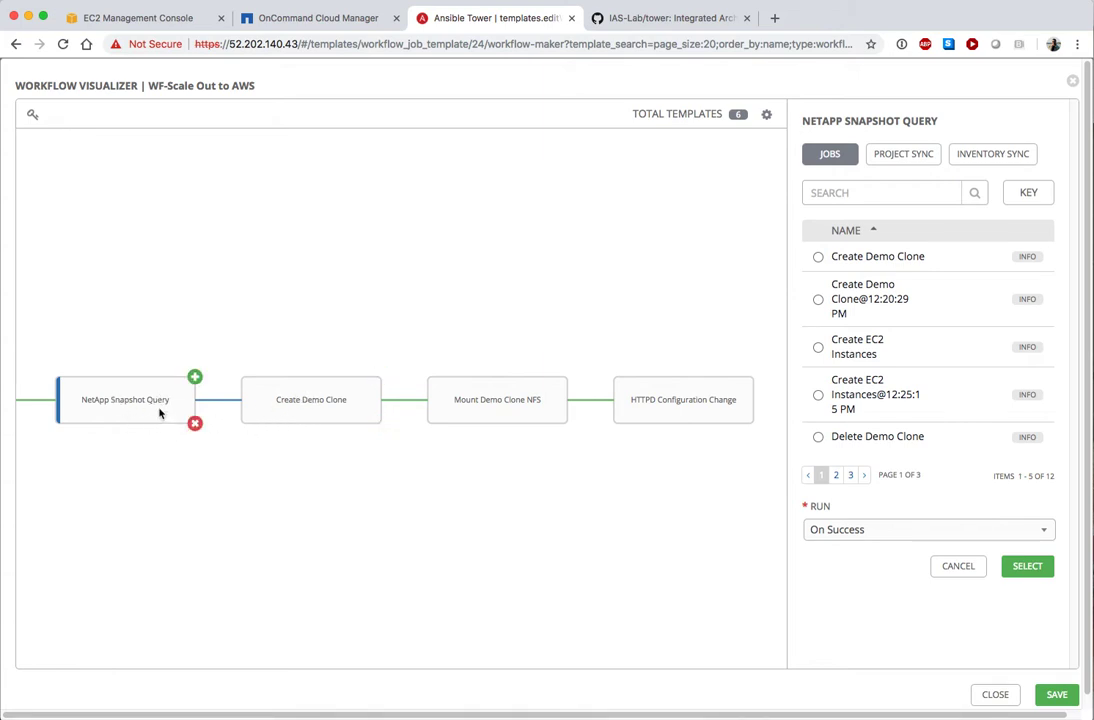
# Step: Inspect the Create Demo Clone node's settings and the whole workflow chain, and leave the node without changes
pyautogui.click(336, 410)
pyautogui.click(320, 410)
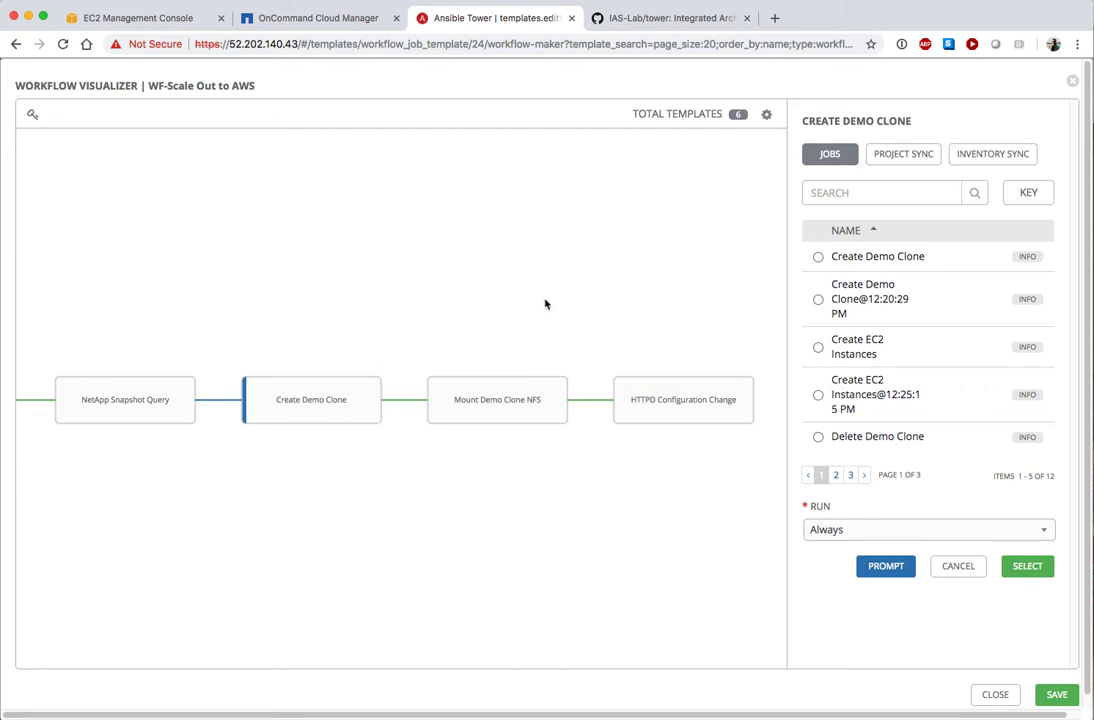
pyautogui.moveTo(545, 304); pyautogui.dragTo(437, 303)
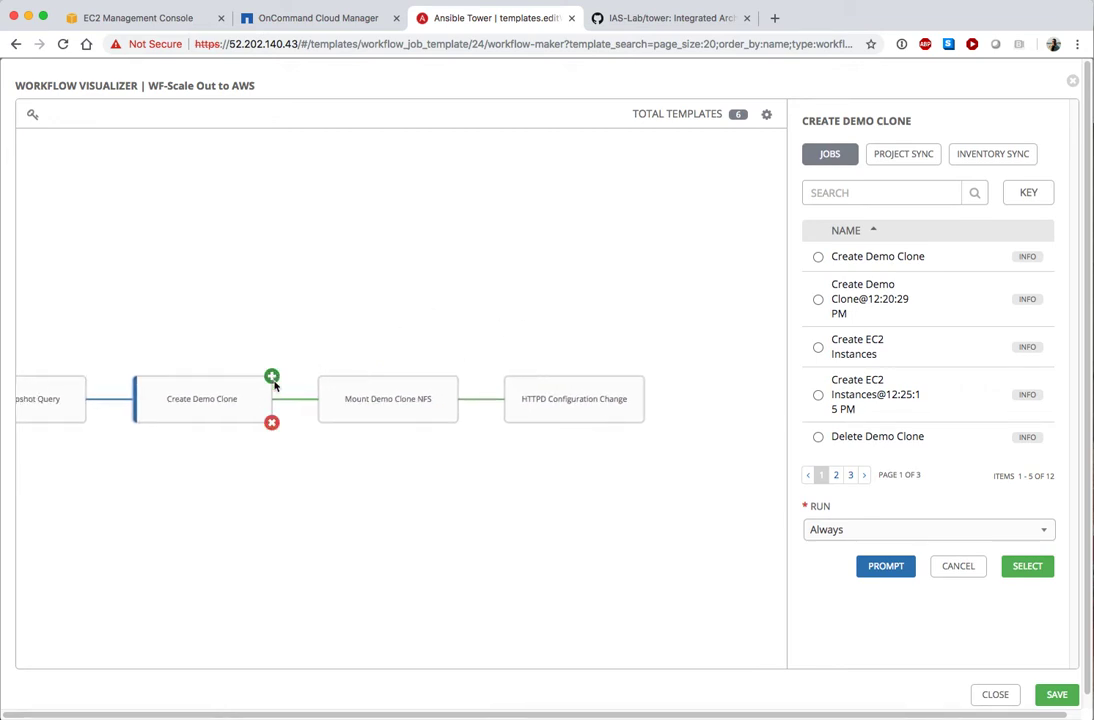
pyautogui.moveTo(606, 410)
pyautogui.moveTo(310, 330); pyautogui.dragTo(584, 327)
pyautogui.scroll(-5, 568, 318)
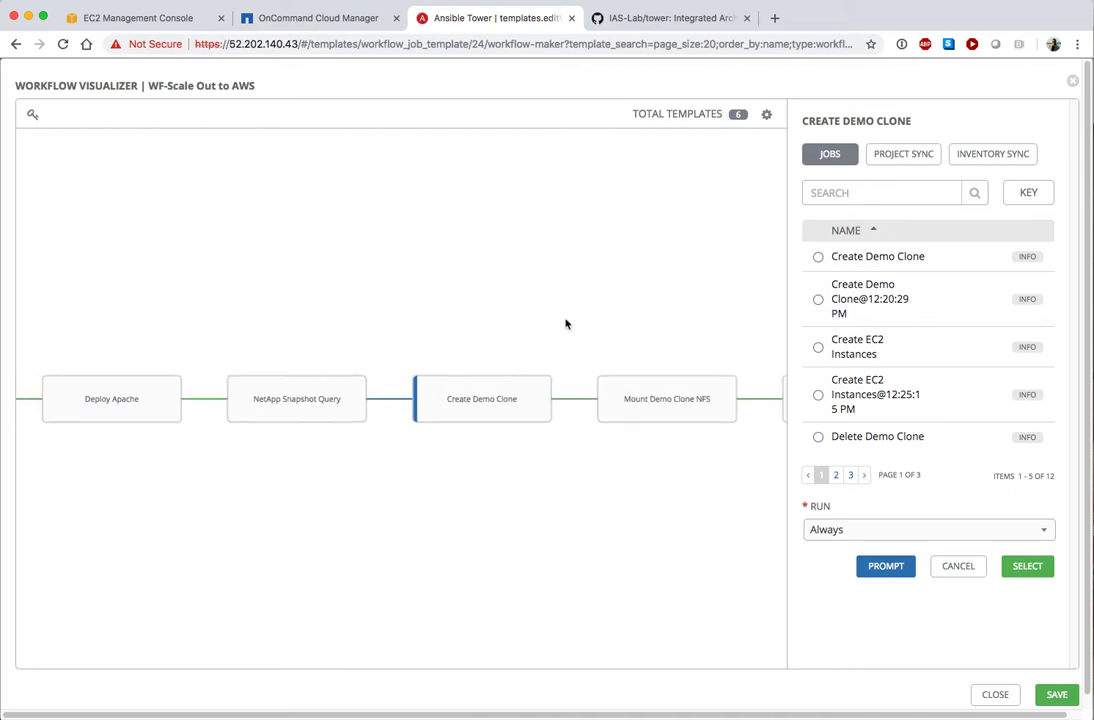
pyautogui.scroll(1, 568, 314)
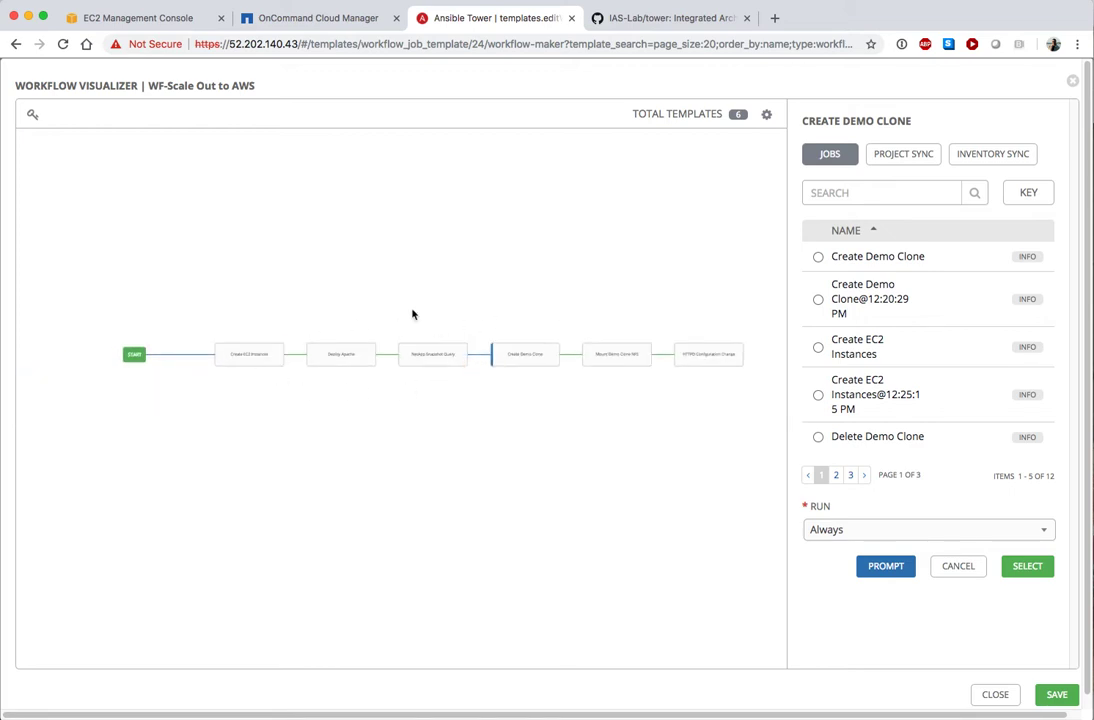
pyautogui.moveTo(400, 293); pyautogui.dragTo(387, 322)
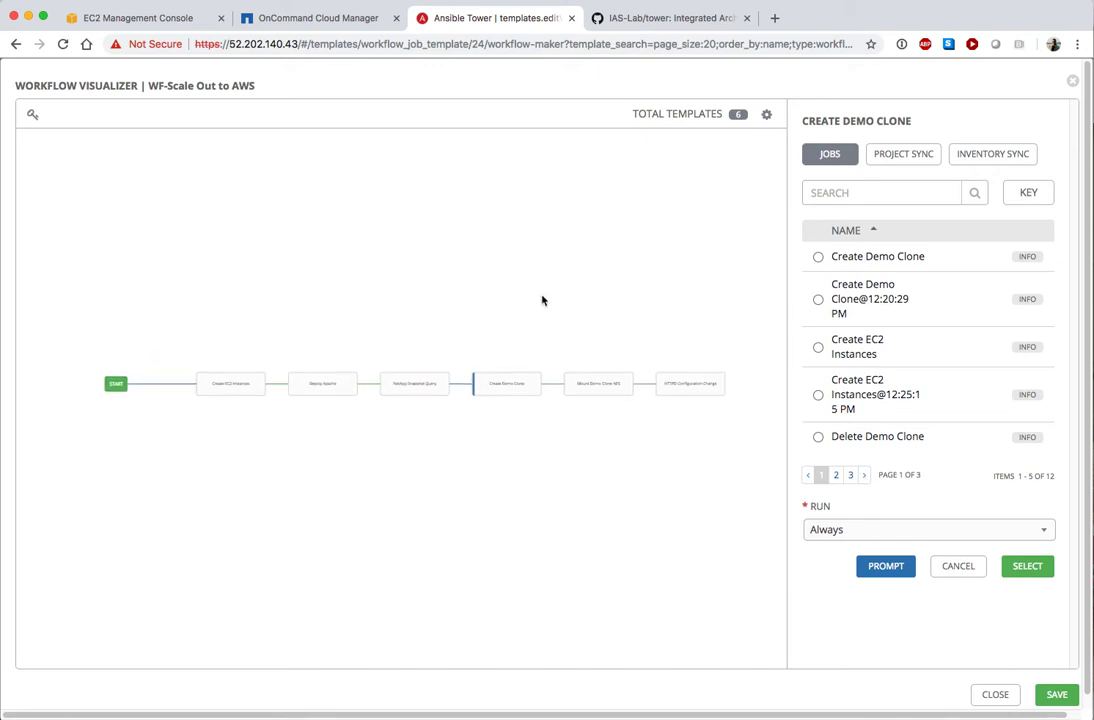
pyautogui.click(955, 576)
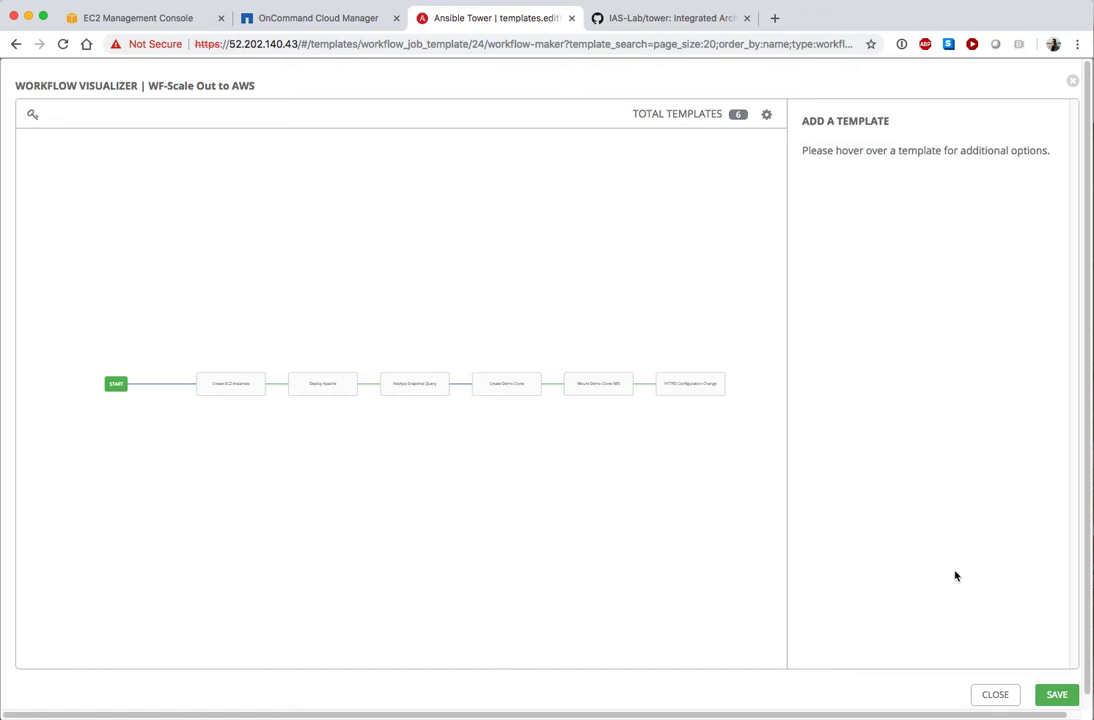
# Step: Save the workflow and return to the templates list
pyautogui.click(1046, 691)
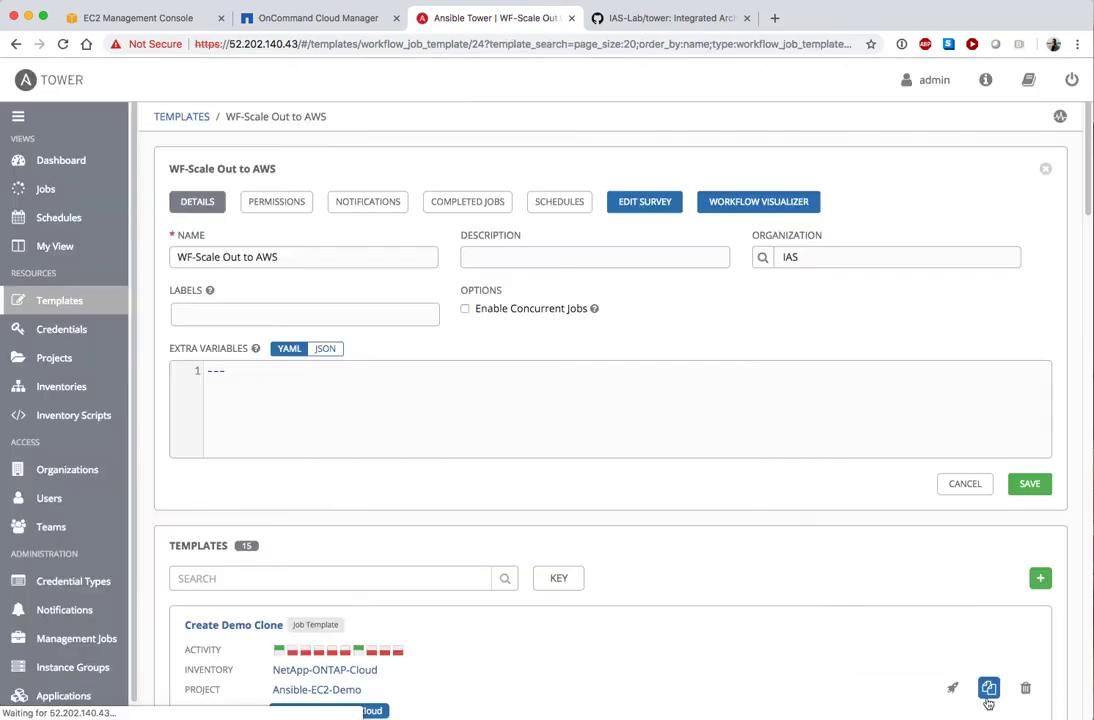
pyautogui.click(170, 117)
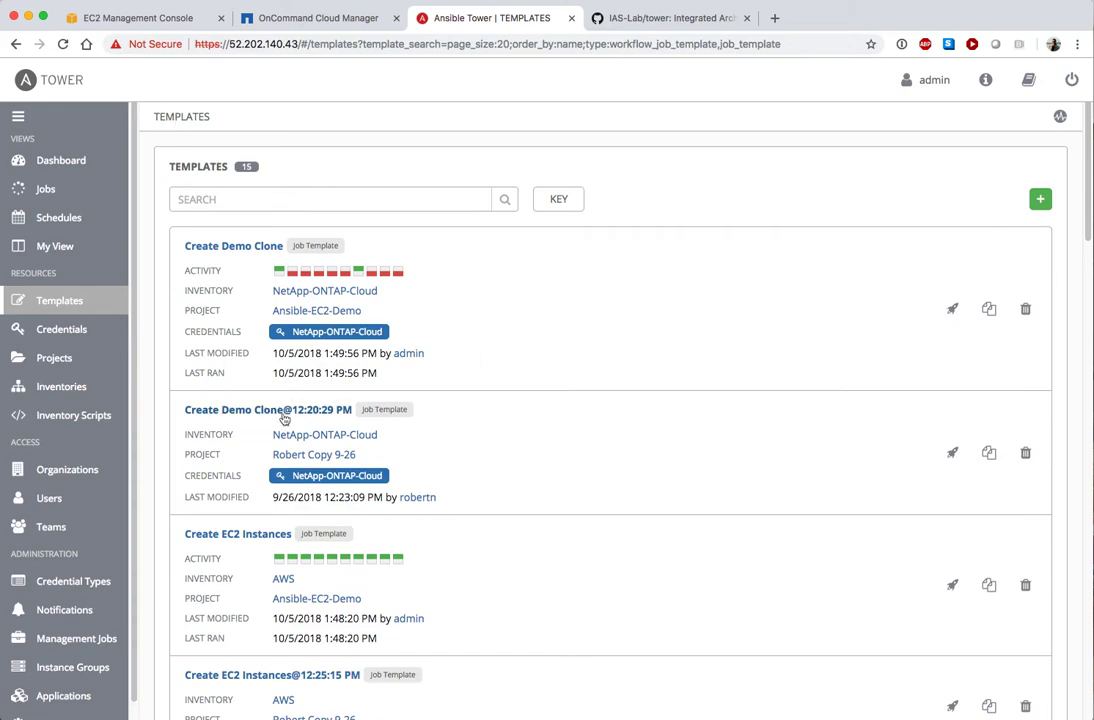
# Step: Launch the WF-Scale Out to AWS workflow template with 5 EC2 instances
pyautogui.scroll(-5, 496, 518)
pyautogui.scroll(-20, 496, 518)
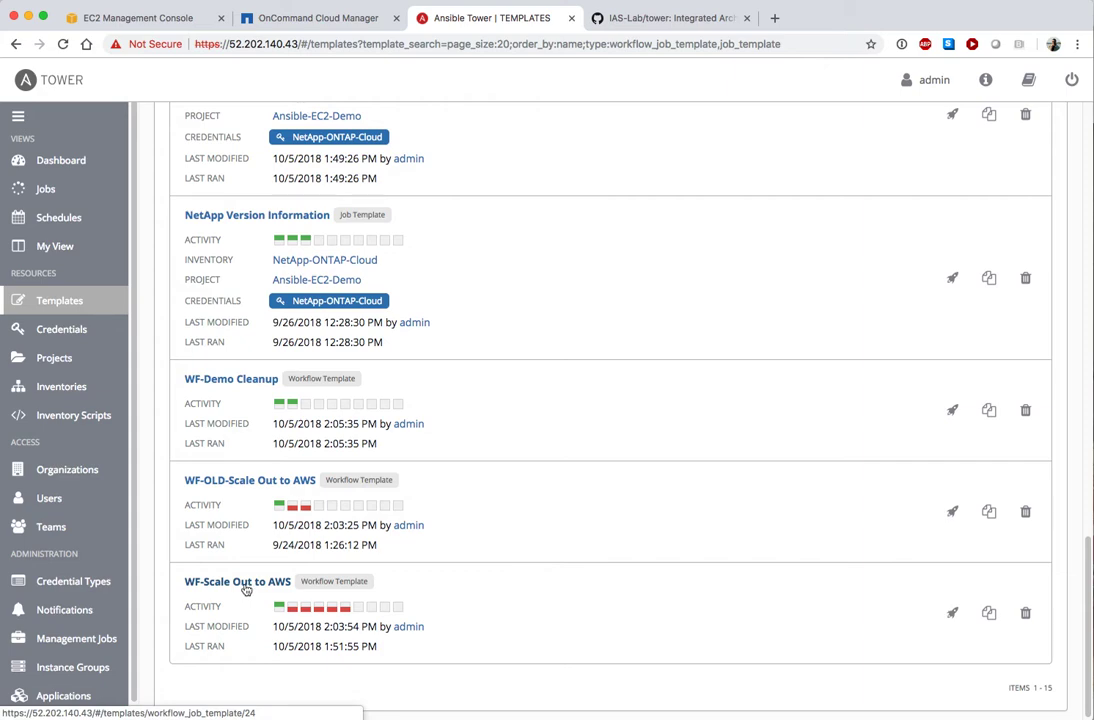
pyautogui.click(951, 617)
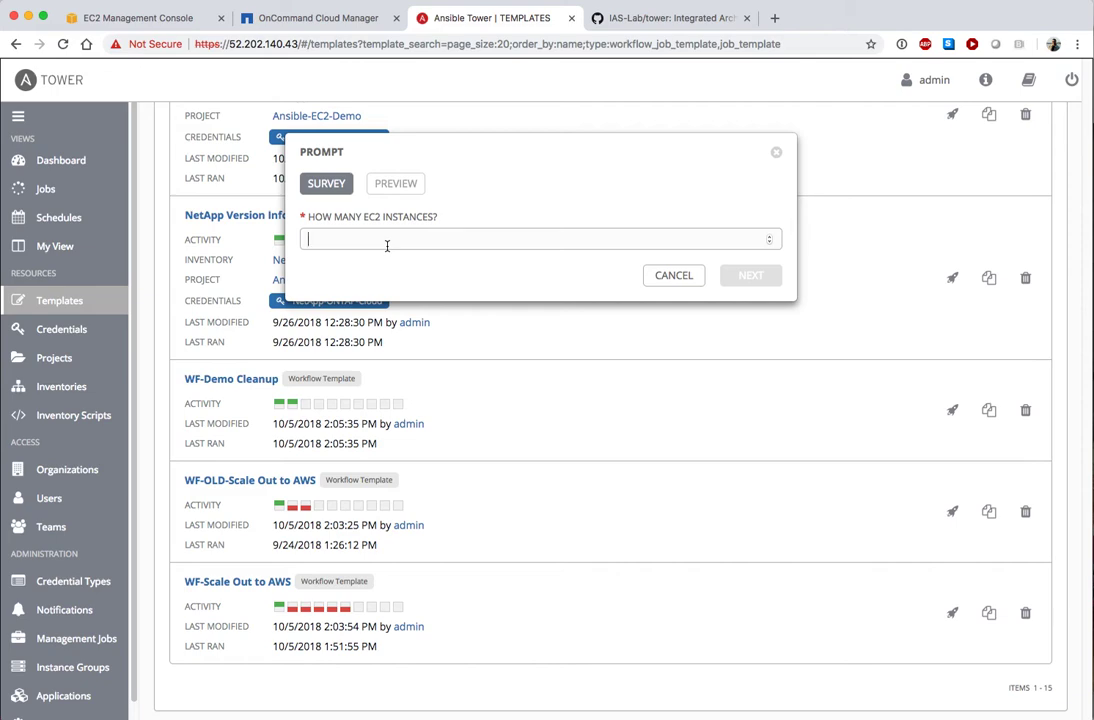
pyautogui.write('5')
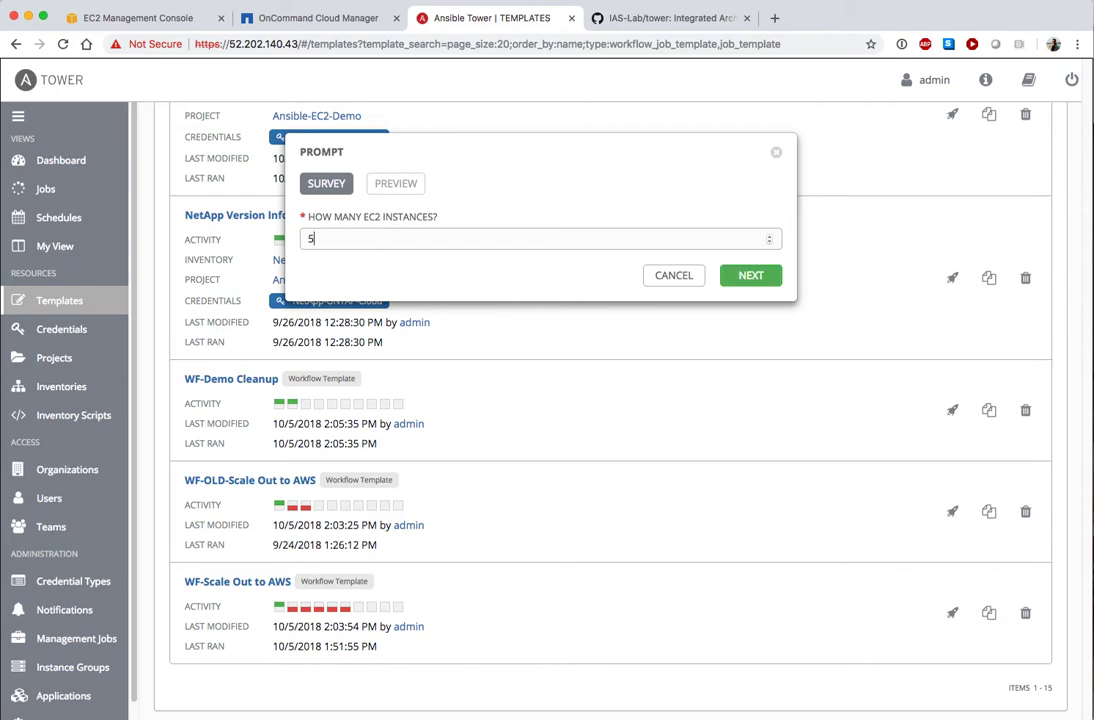
pyautogui.click(750, 276)
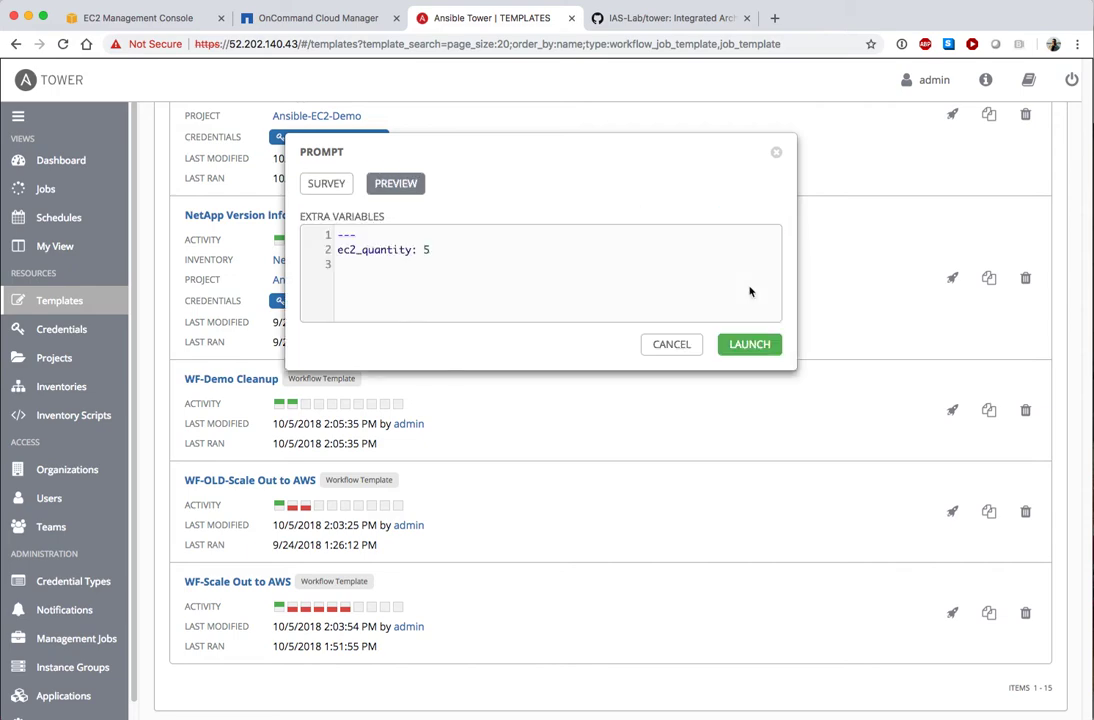
pyautogui.click(752, 345)
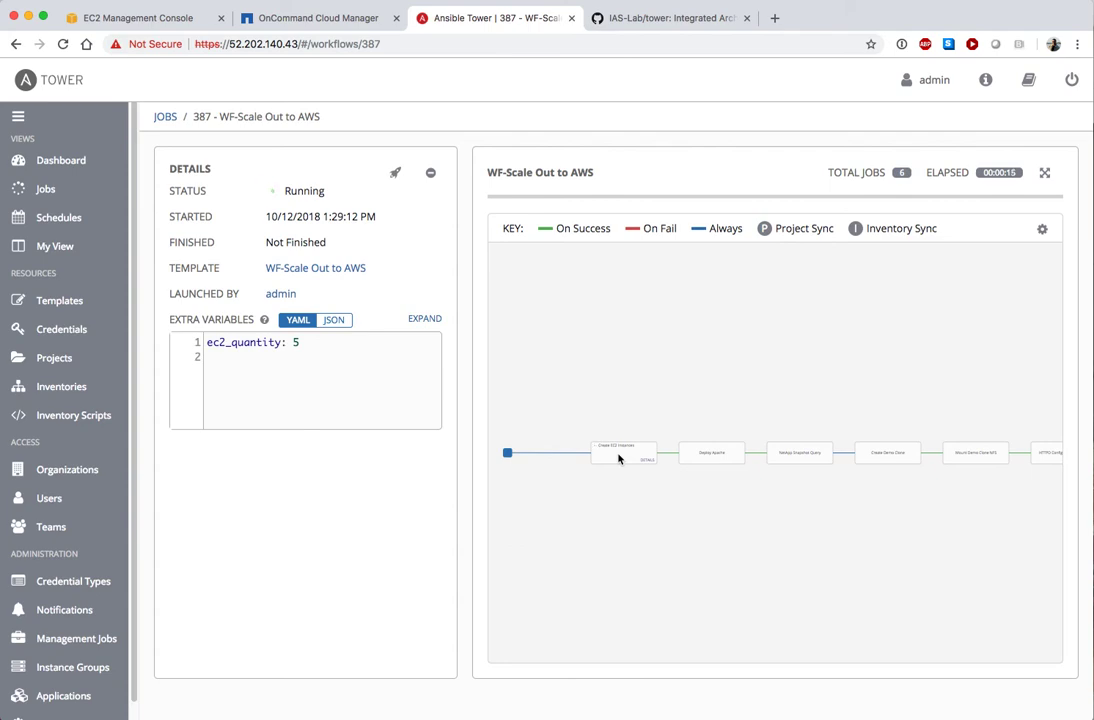
# Step: Glance at the IAS-Lab/tower playbook repository, inspect the running Create EC2 Instances job's output, and return to the workflow job
pyautogui.click(620, 20)
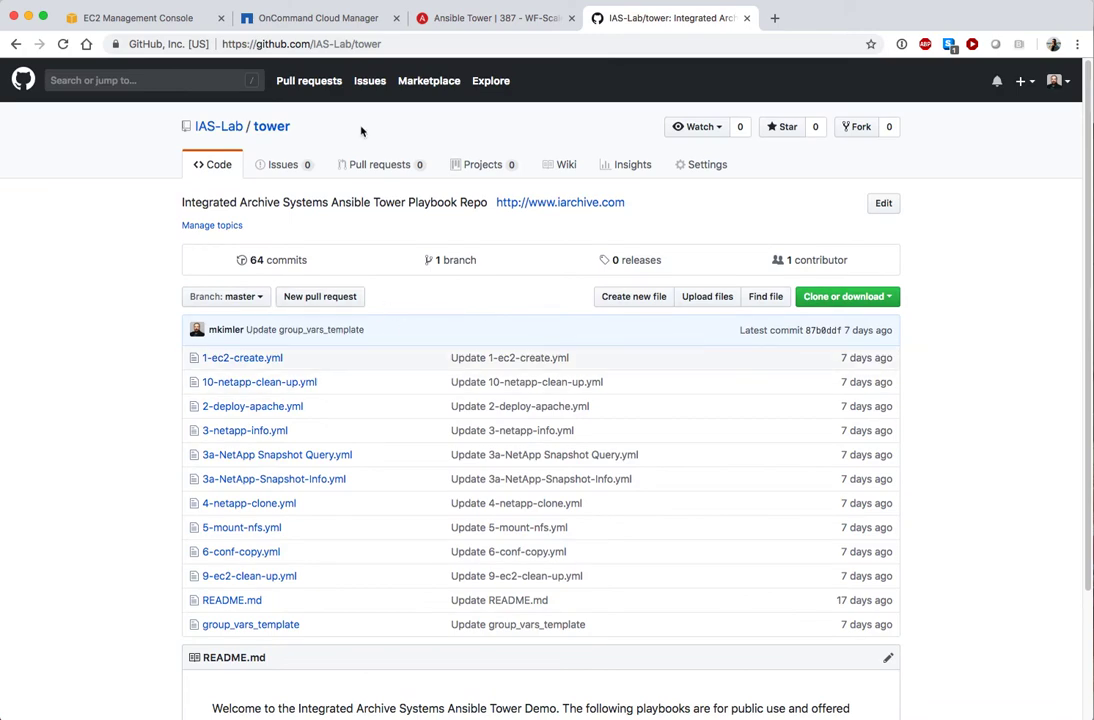
pyautogui.click(410, 16)
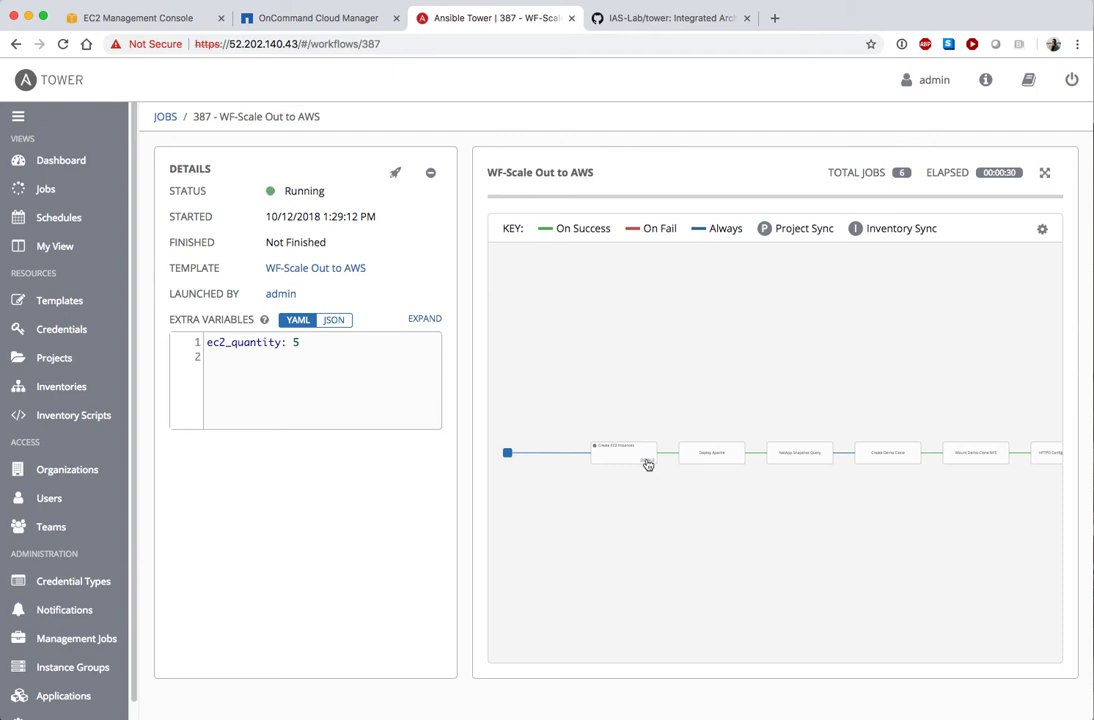
pyautogui.click(647, 462)
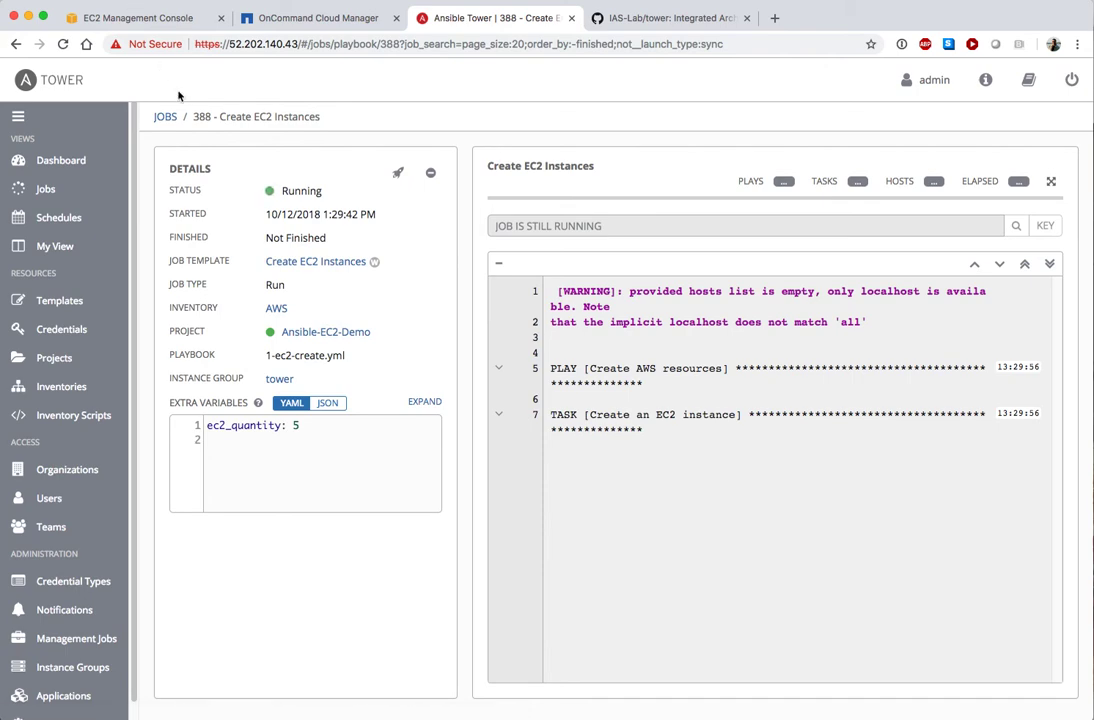
pyautogui.click(14, 44)
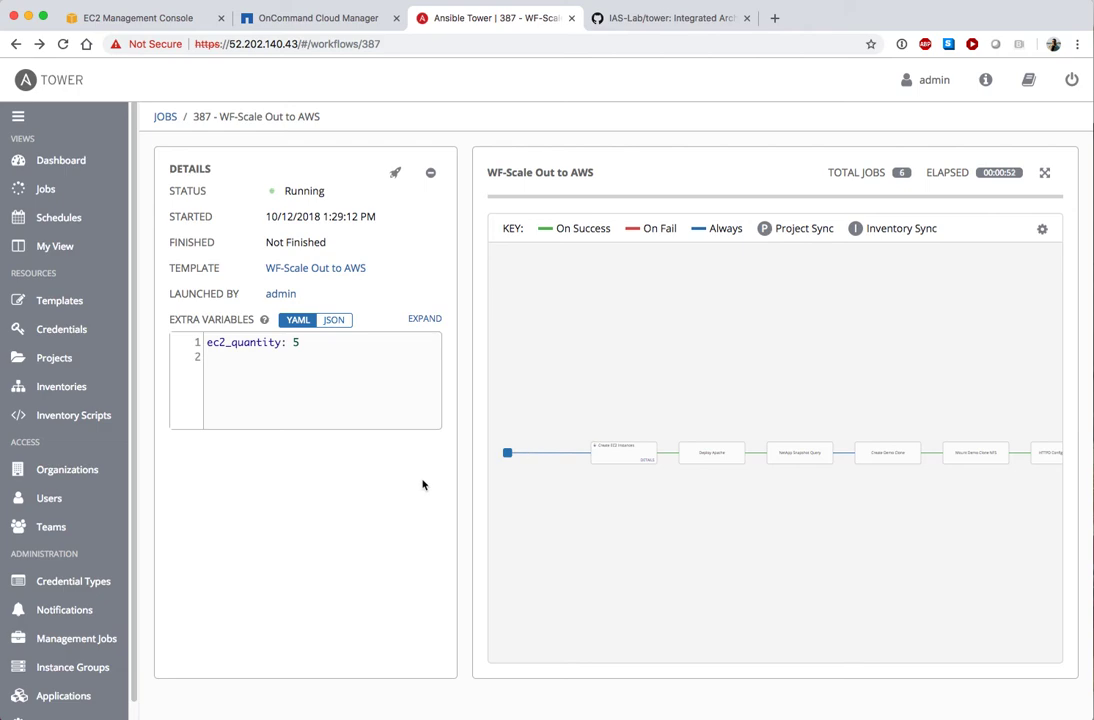
# Step: Switch to the EC2 Management Console and refresh the instances list to check on the newly created instances
pyautogui.click(157, 19)
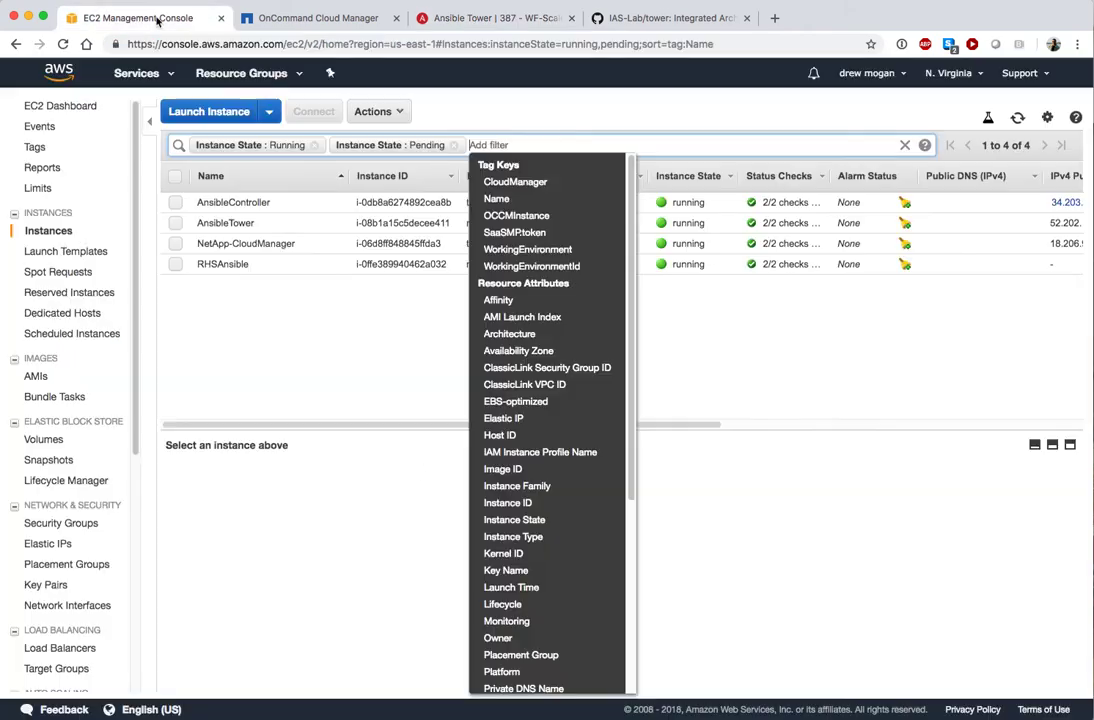
pyautogui.click(322, 308)
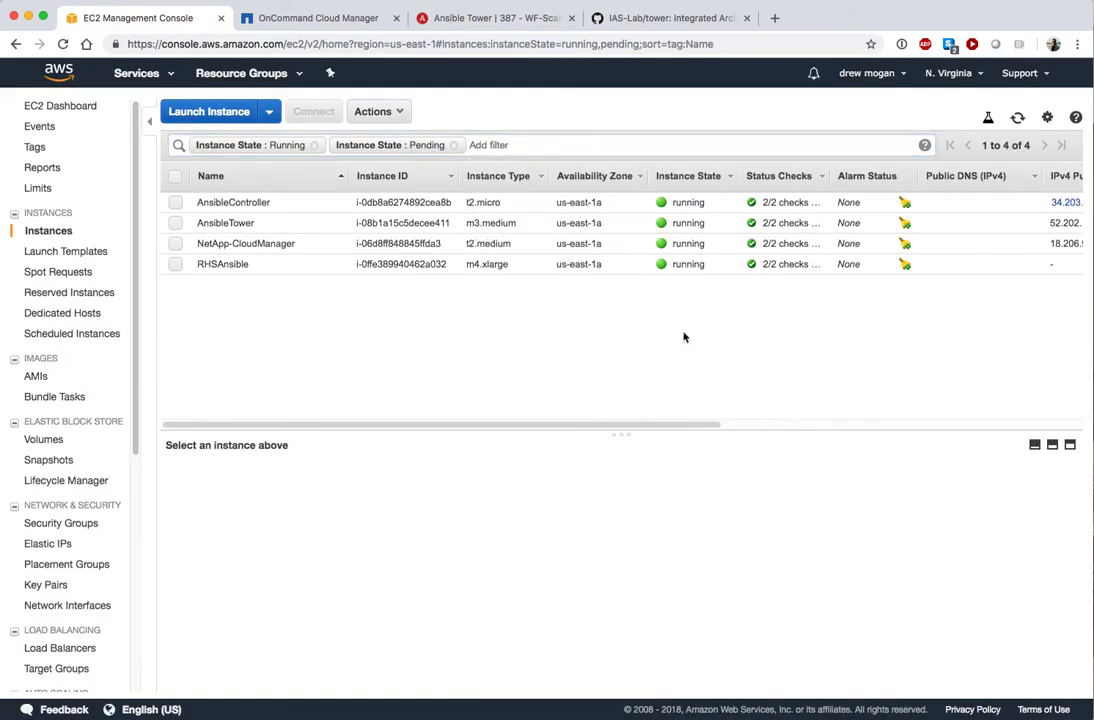
pyautogui.click(1017, 118)
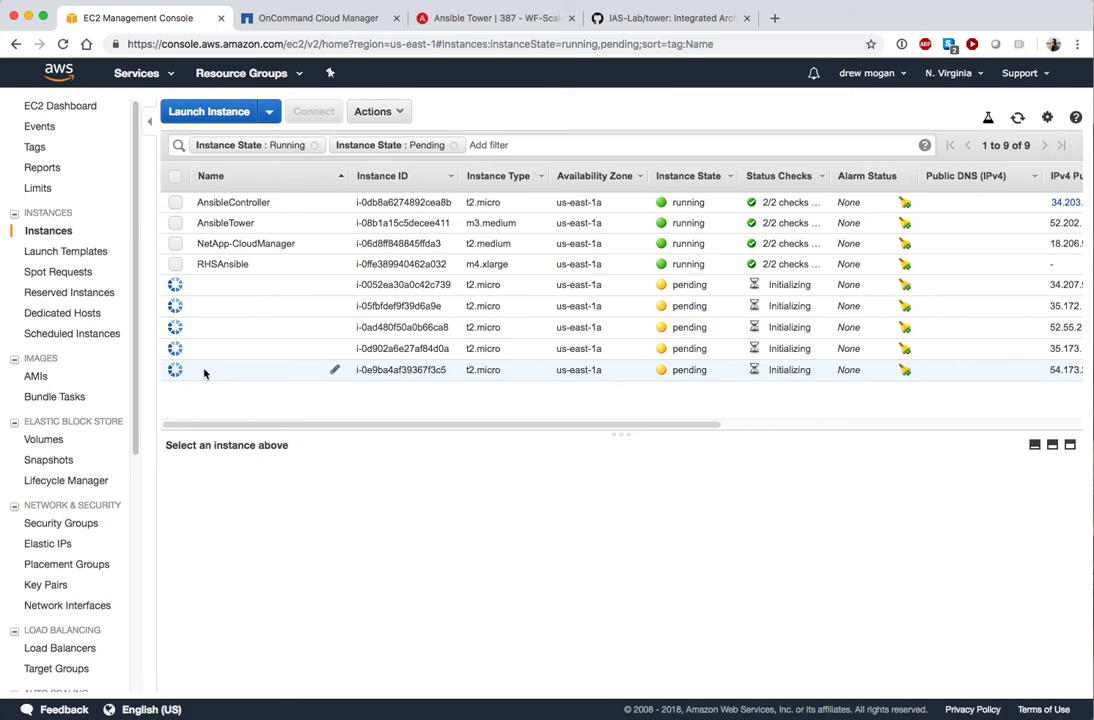
pyautogui.click(1019, 118)
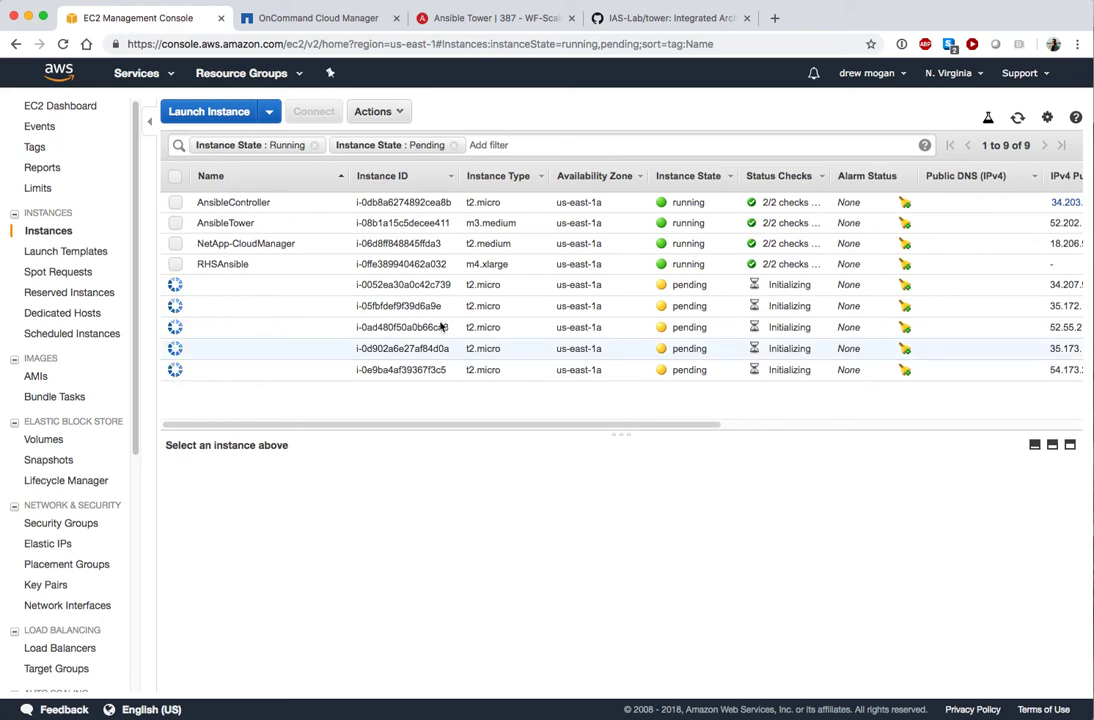
pyautogui.click(1019, 119)
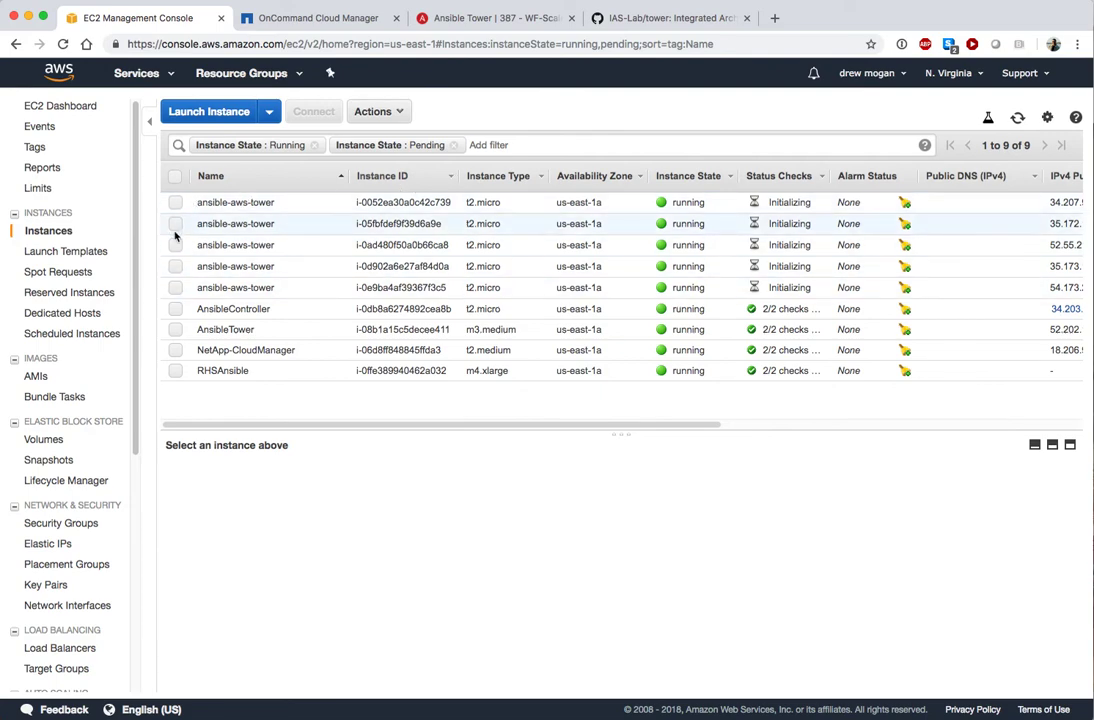
# Step: Return to Ansible Tower, inspect the Deploy Apache and NetApp Snapshot Query job outputs, and go back to the workflow job
pyautogui.click(517, 22)
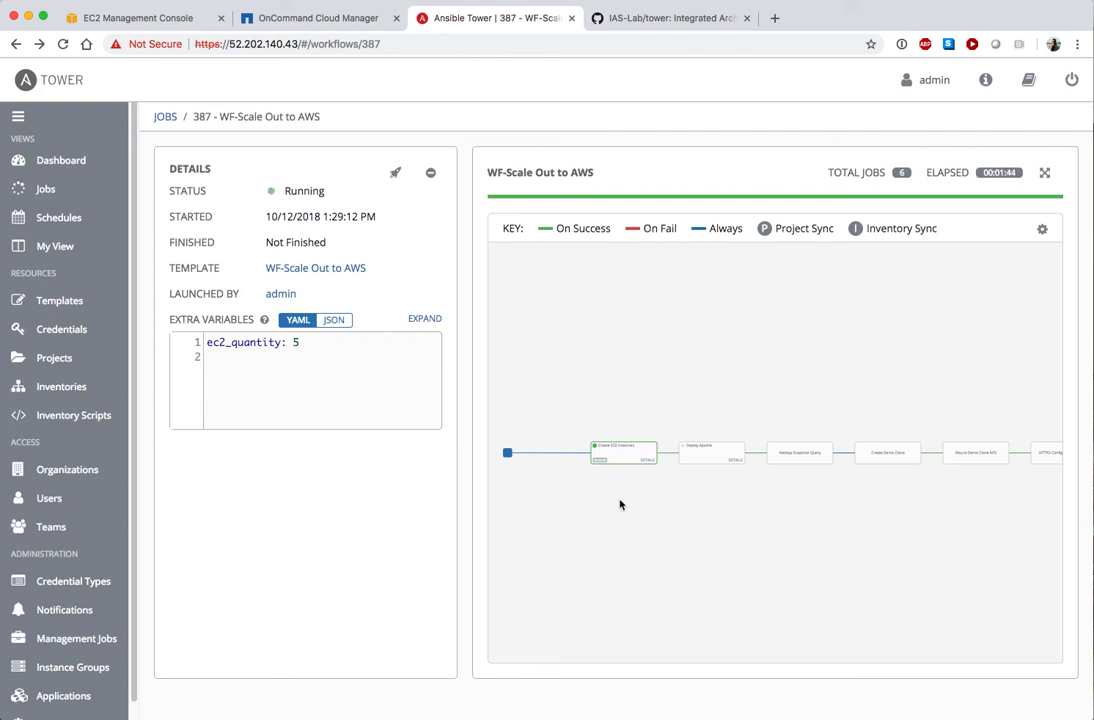
pyautogui.click(735, 463)
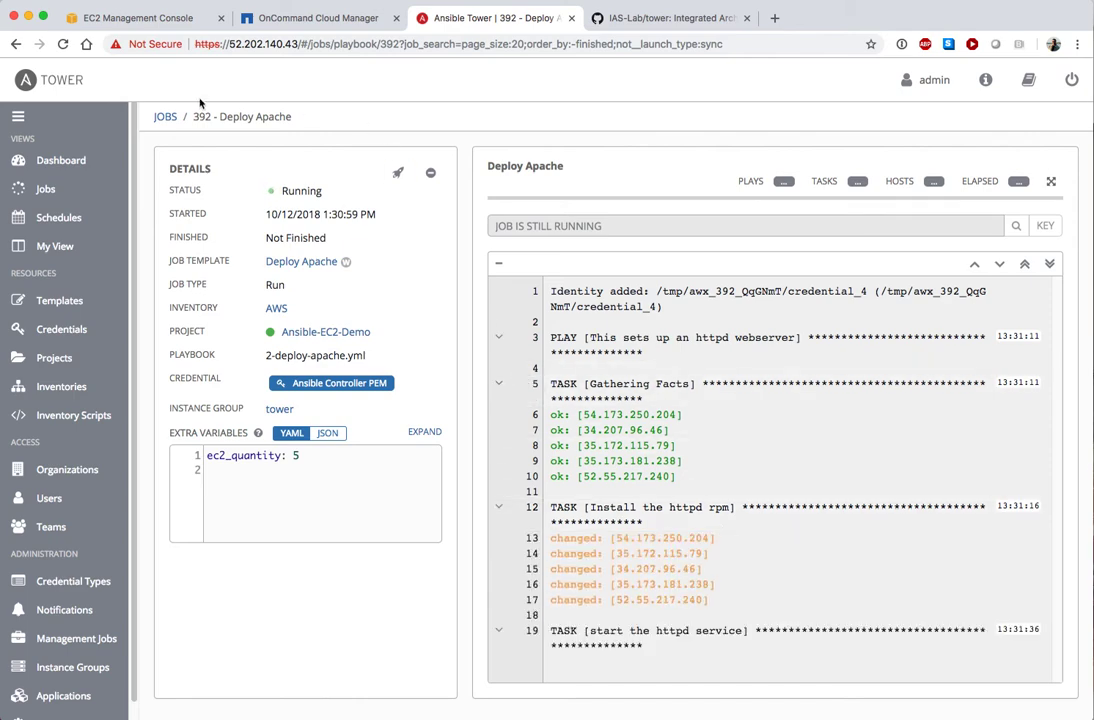
pyautogui.click(15, 44)
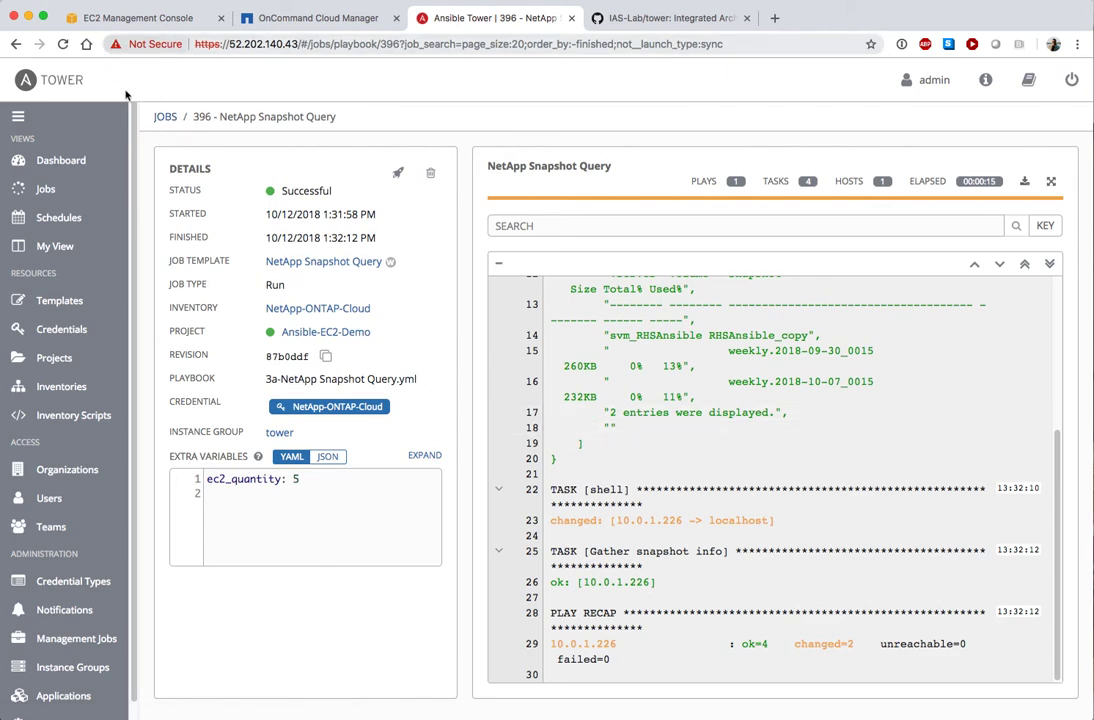
pyautogui.click(163, 116)
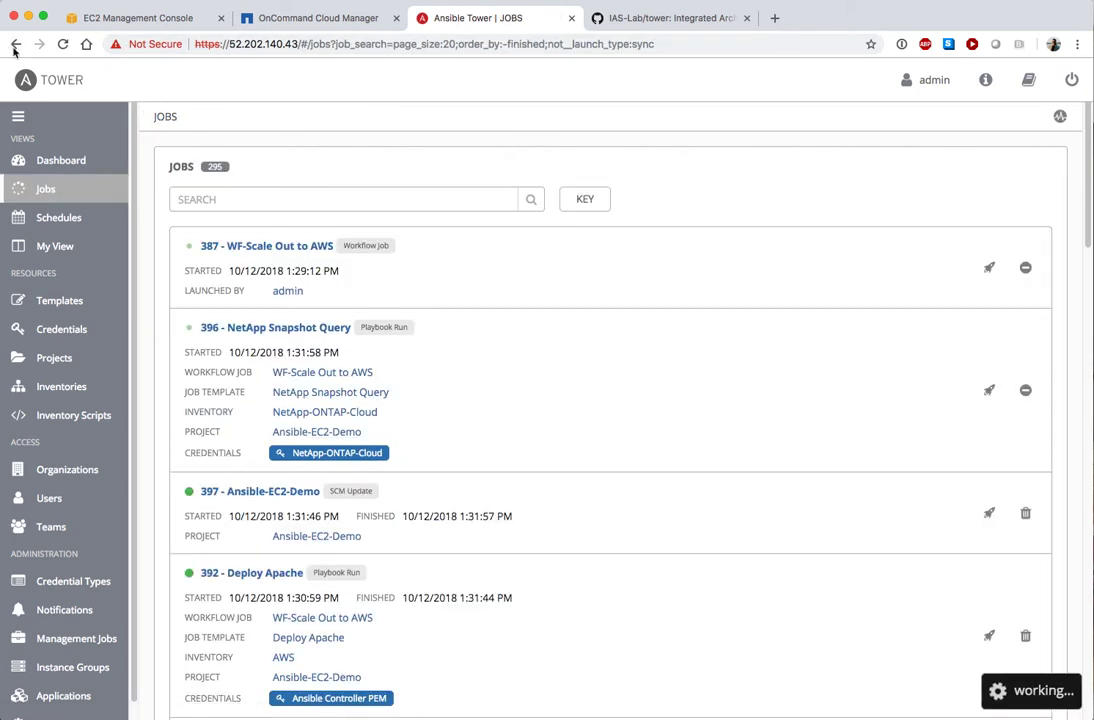
pyautogui.click(15, 44)
pyautogui.click(15, 44)
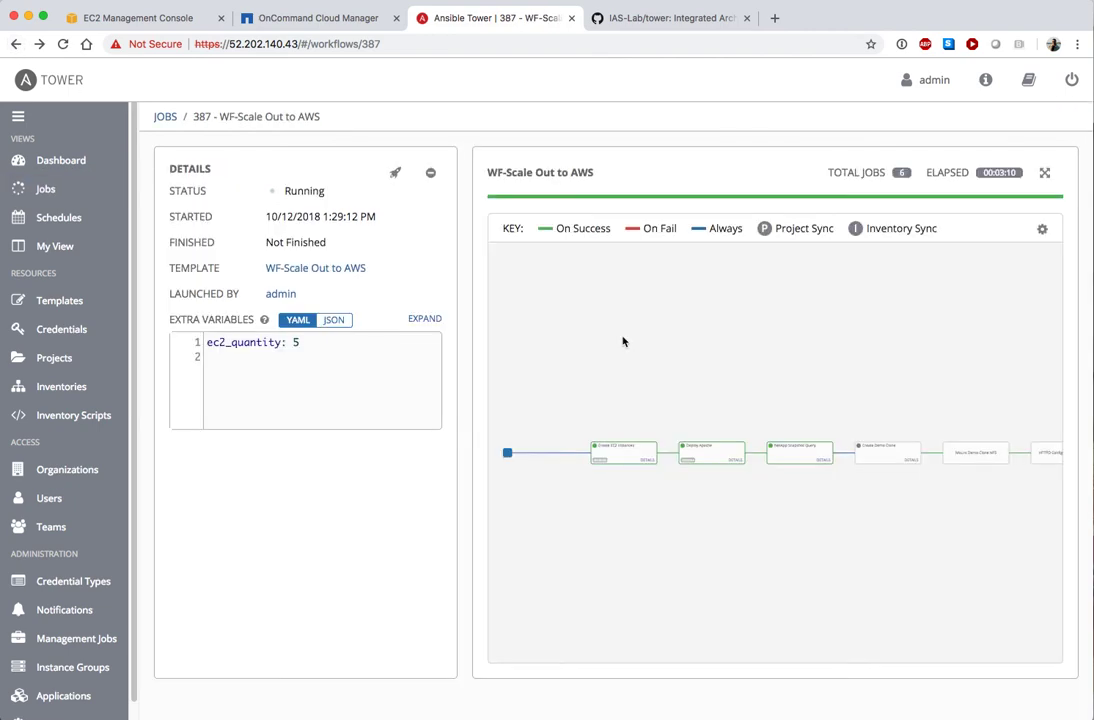
# Step: Inspect the Create Demo Clone job's output and the snapshot_name value in its extra variables
pyautogui.click(914, 463)
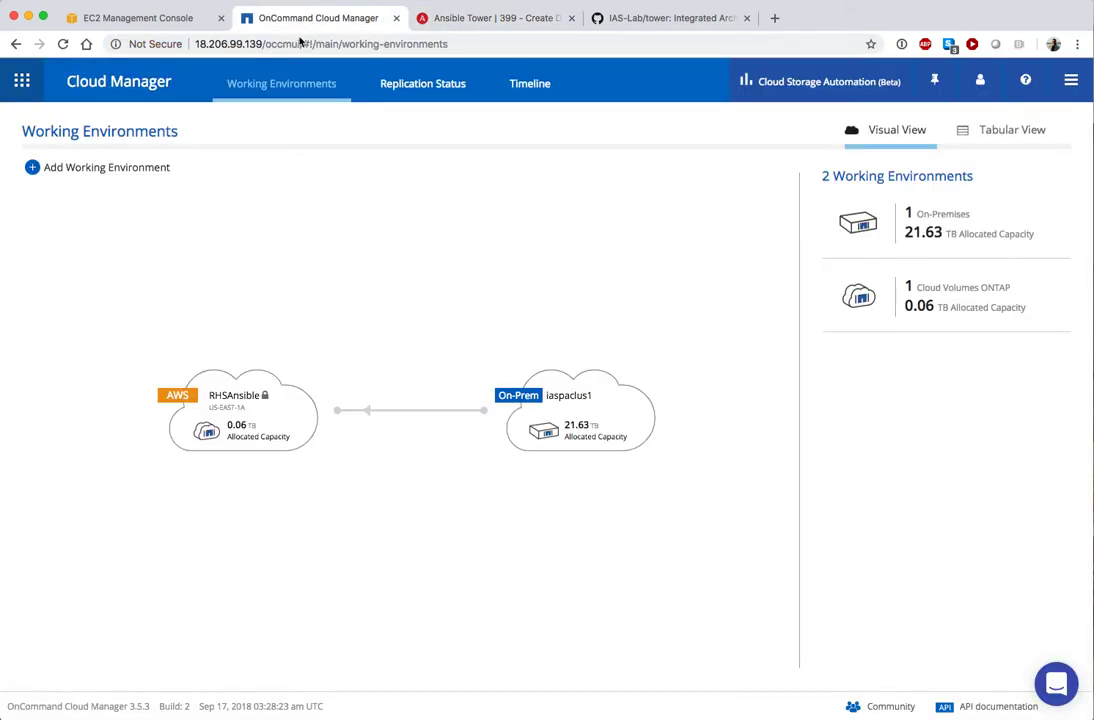
pyautogui.click(305, 18)
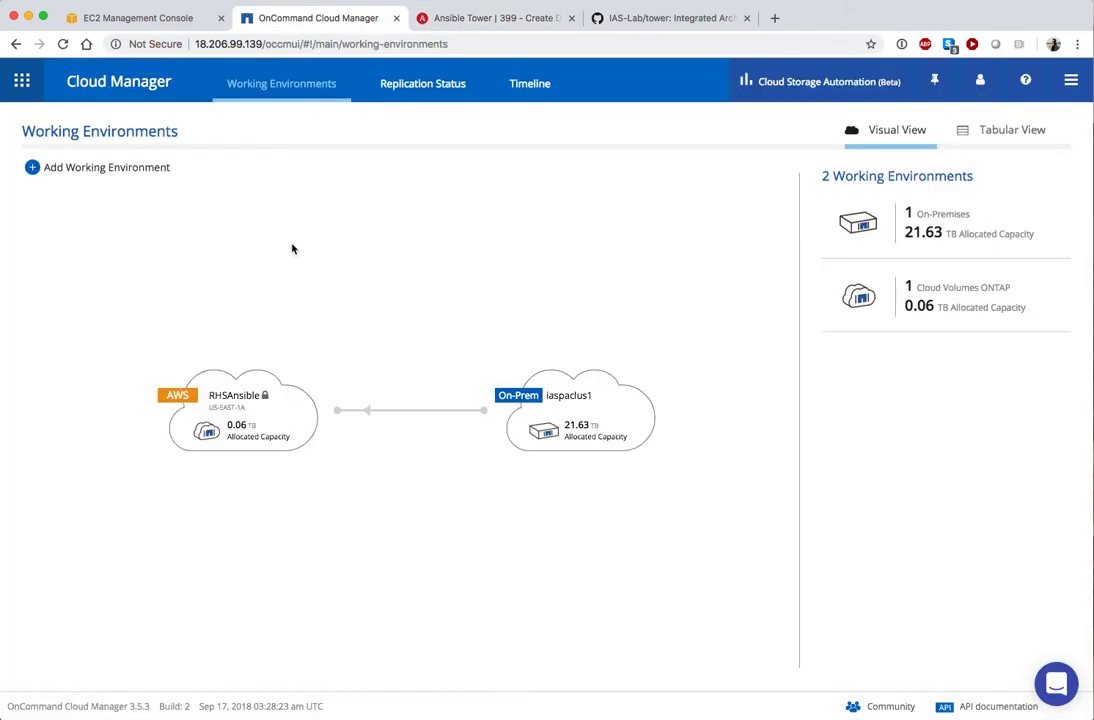
pyautogui.click(146, 18)
pyautogui.click(485, 18)
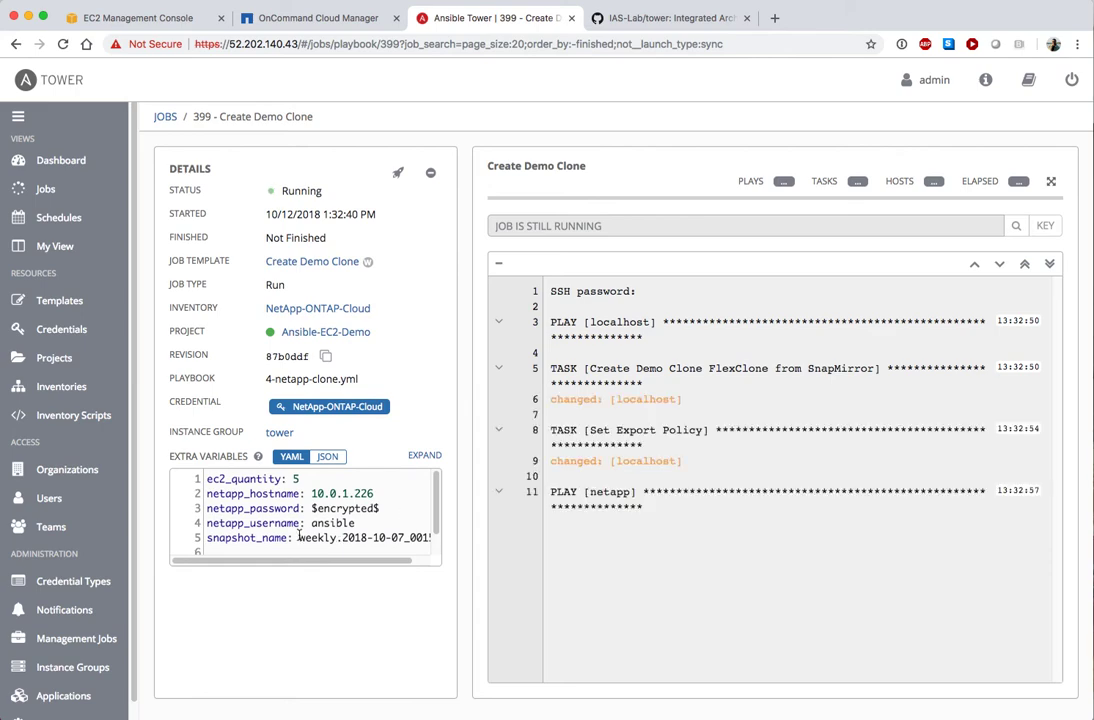
pyautogui.moveTo(207, 536); pyautogui.dragTo(368, 536)
pyautogui.click(368, 536)
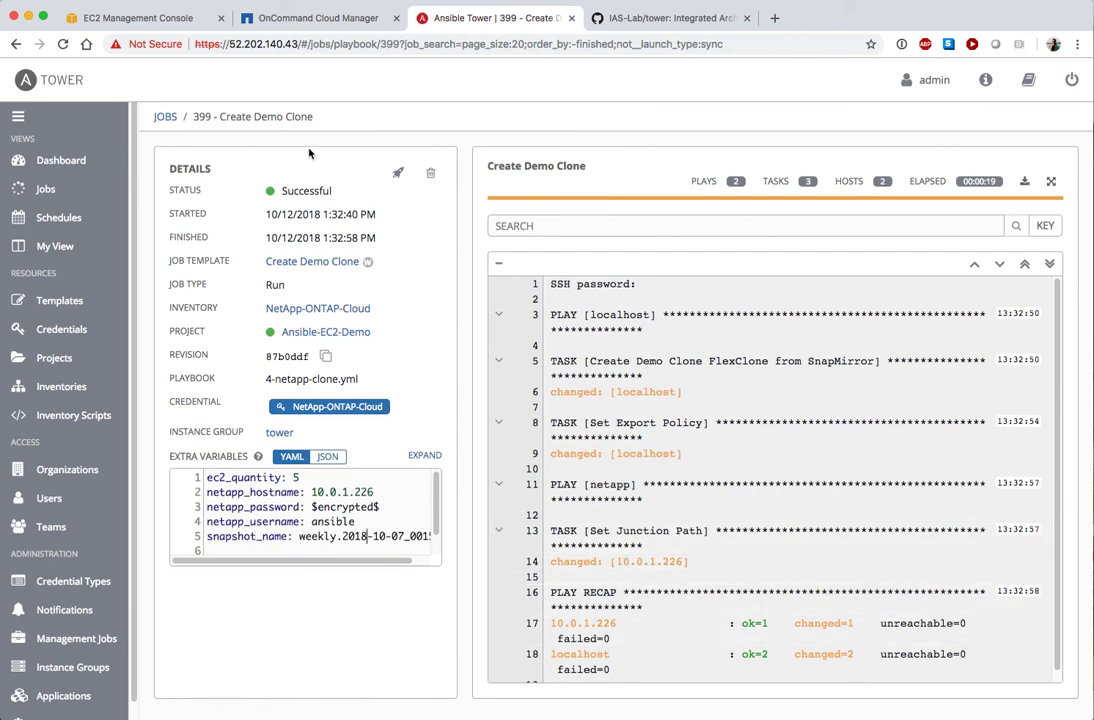
# Step: Switch to OnCommand Cloud Manager, open the RHSAnsible working environment, and refresh its volumes
pyautogui.click(164, 22)
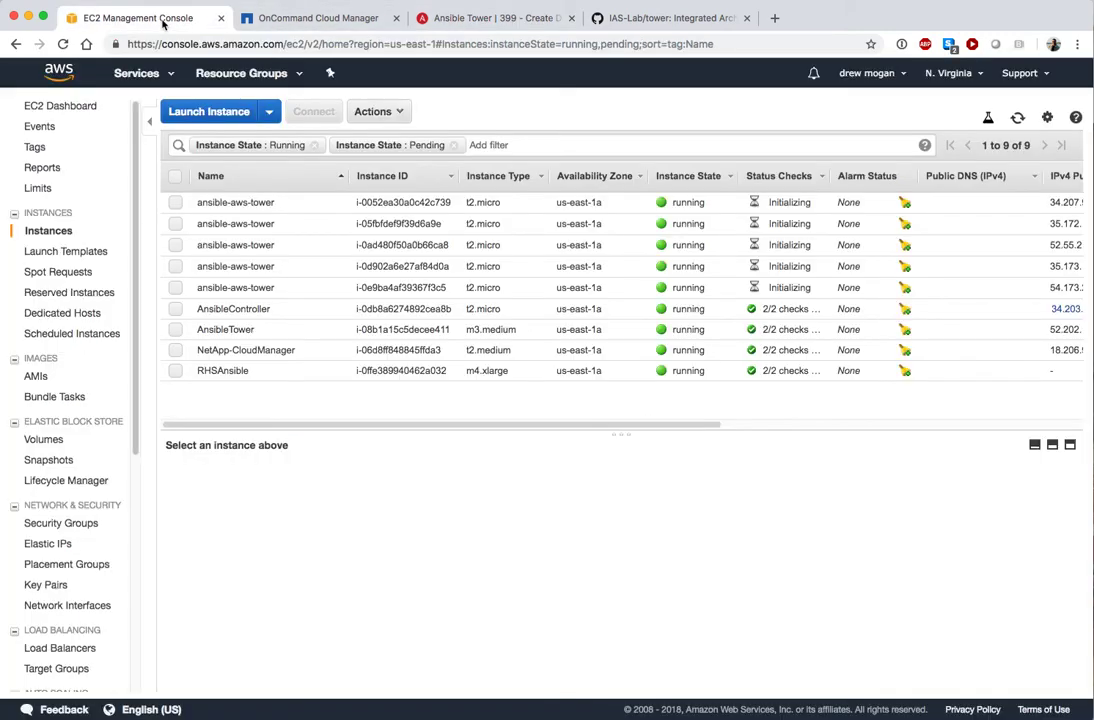
pyautogui.click(300, 14)
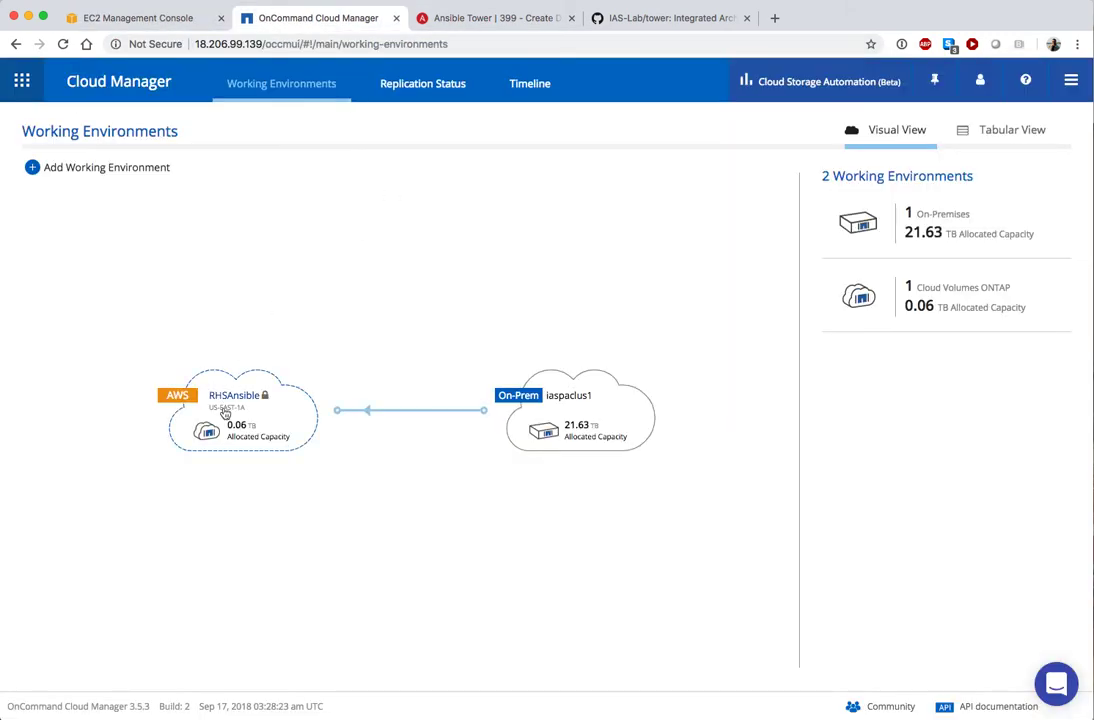
pyautogui.click(225, 413)
pyautogui.doubleClick(225, 413)
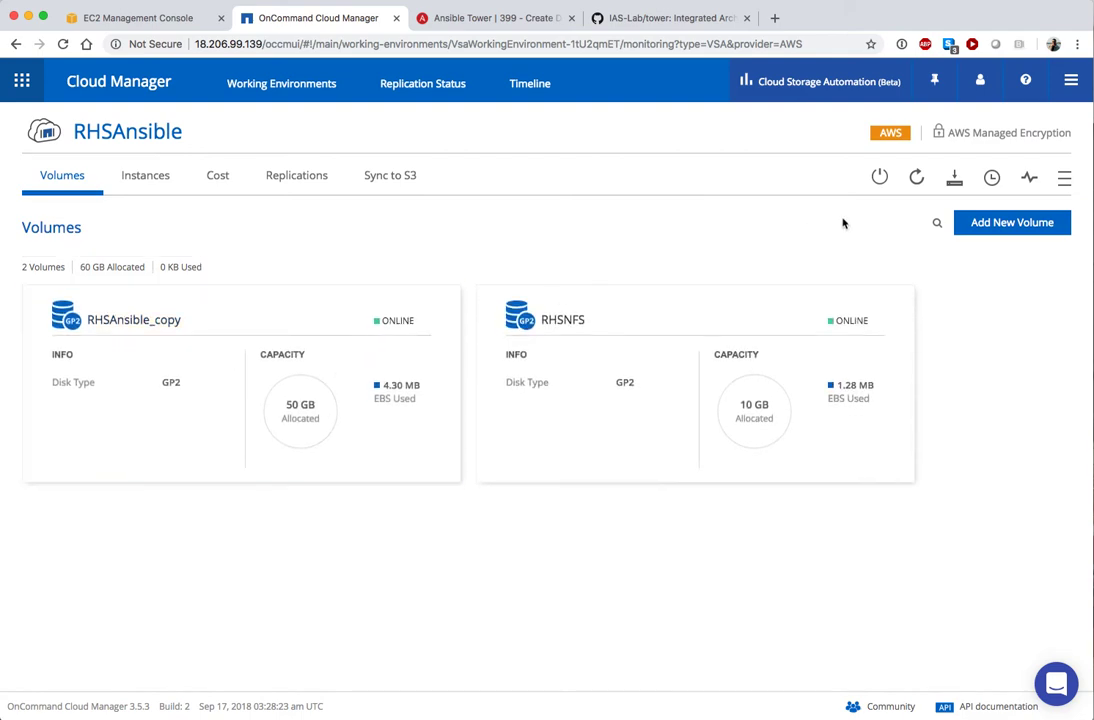
pyautogui.click(915, 178)
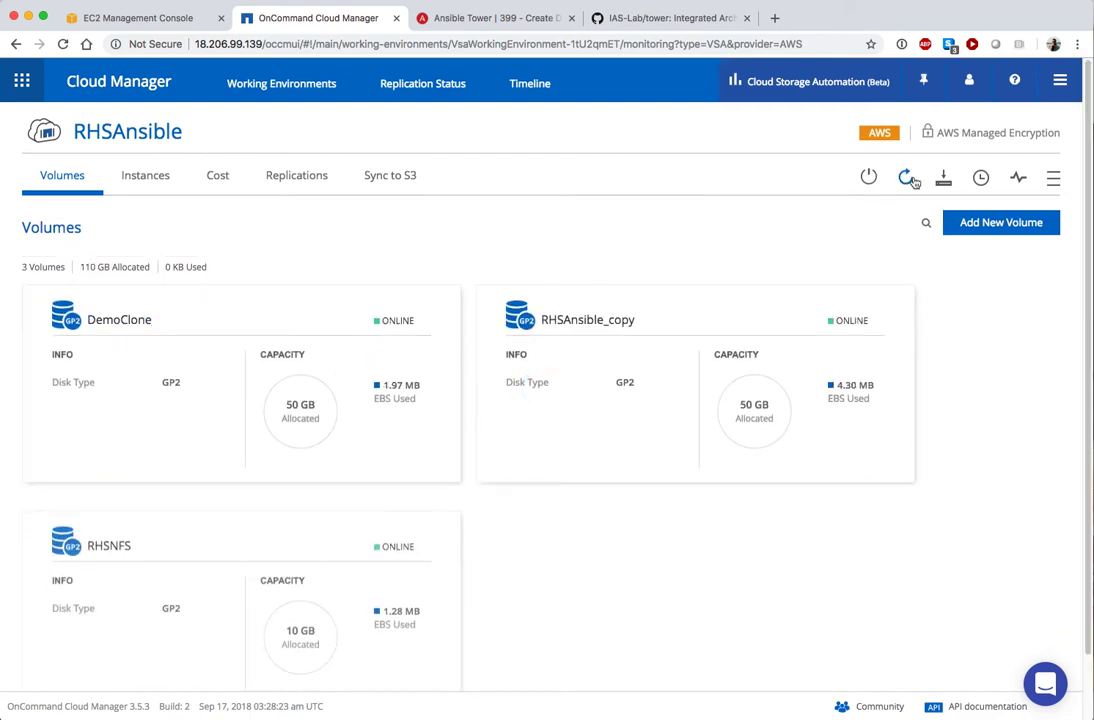
# Step: View the mount command for the DemoClone volume, and return to the WF-Scale Out to AWS workflow job in Ansible Tower
pyautogui.moveTo(215, 349)
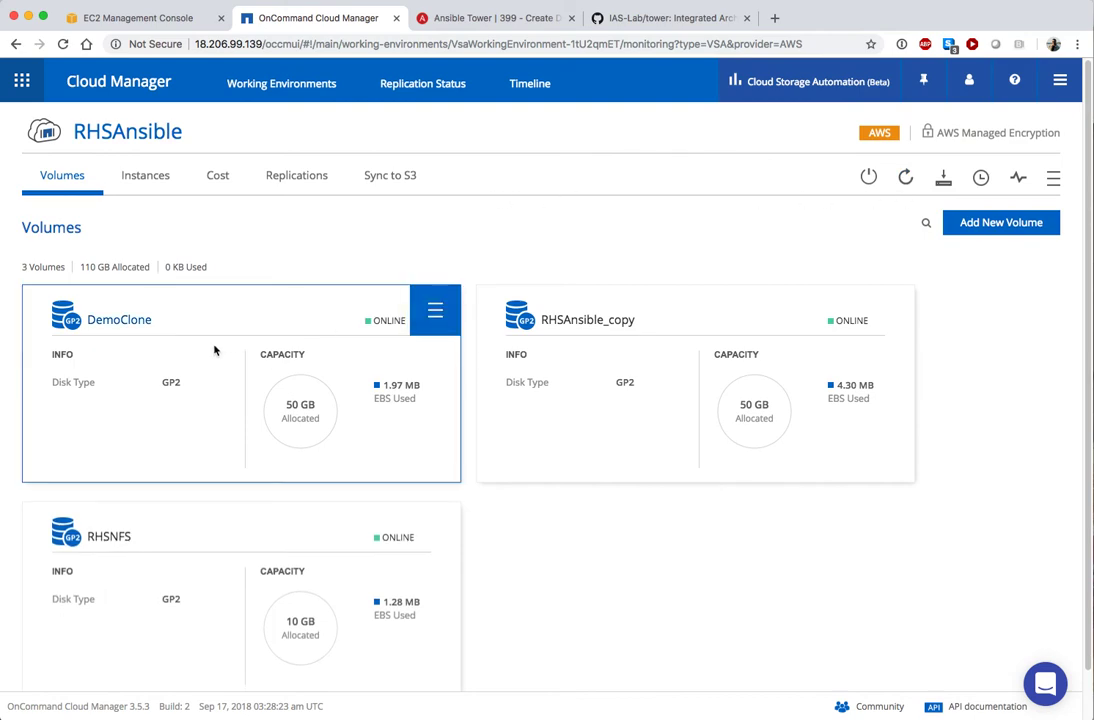
pyautogui.click(437, 314)
pyautogui.click(292, 364)
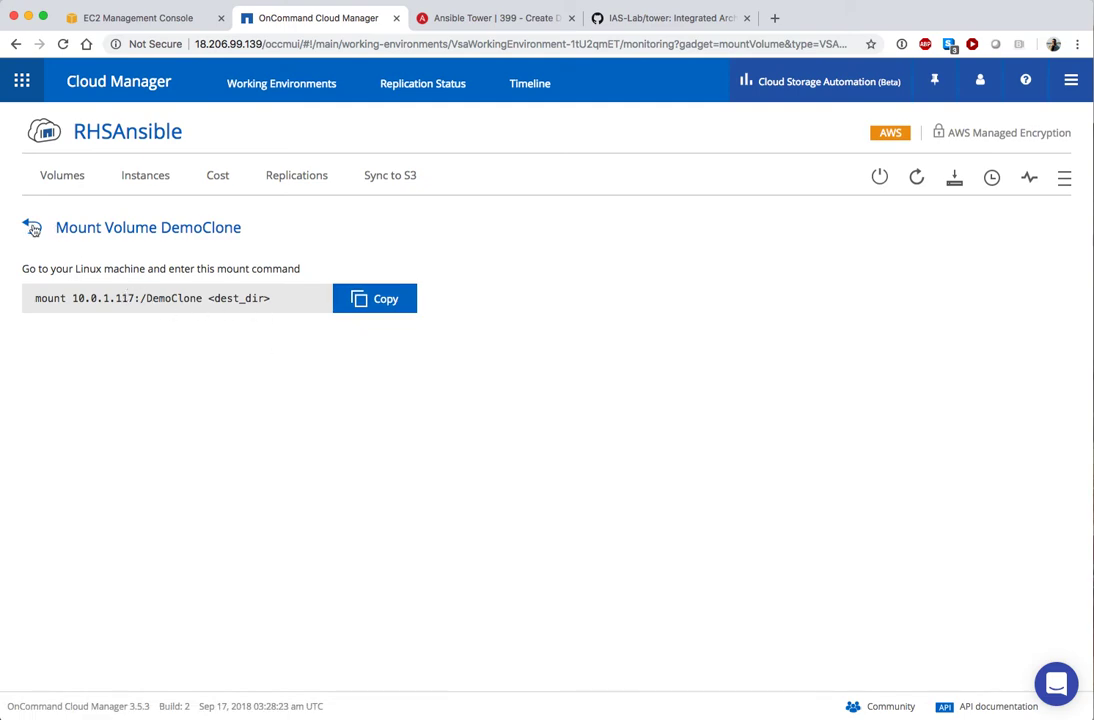
pyautogui.click(484, 20)
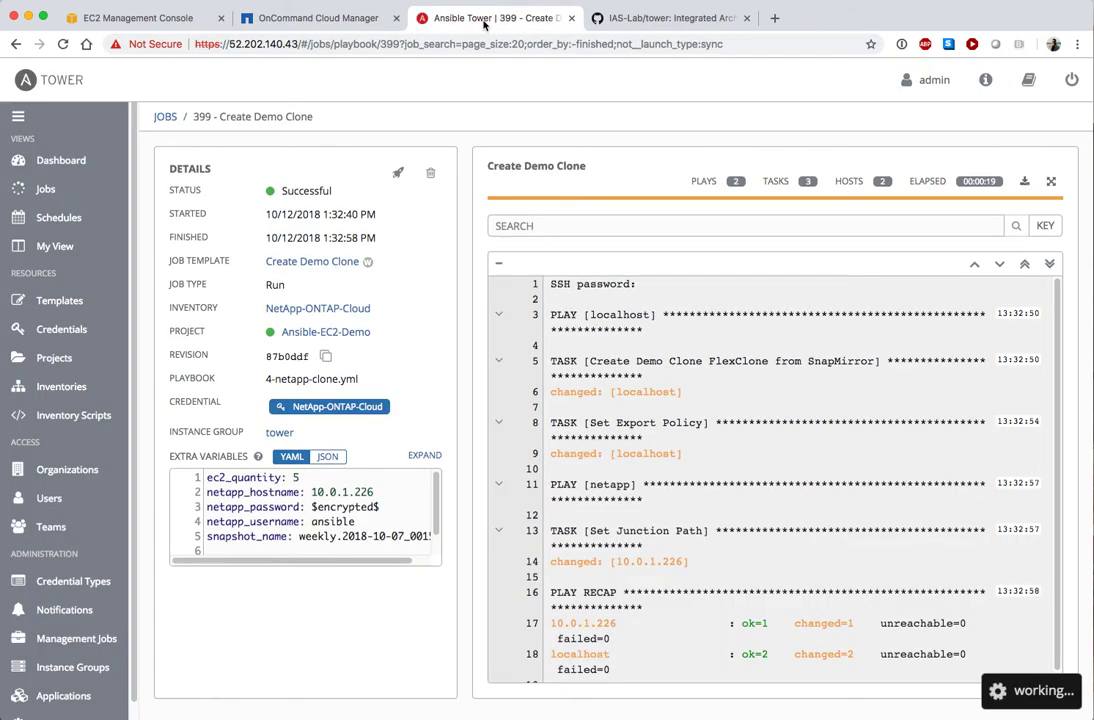
pyautogui.click(15, 44)
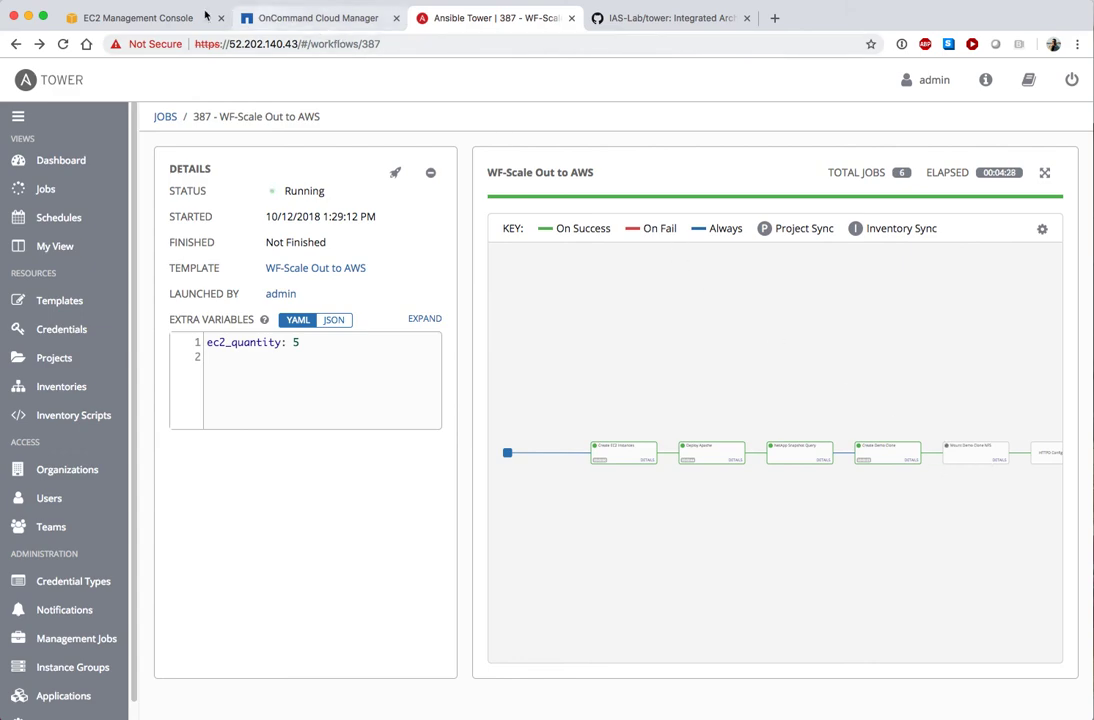
# Step: Copy the first ansible-aws-tower instance's public IP from the EC2 console and open that address in a new browser tab
pyautogui.click(112, 16)
pyautogui.click(222, 203)
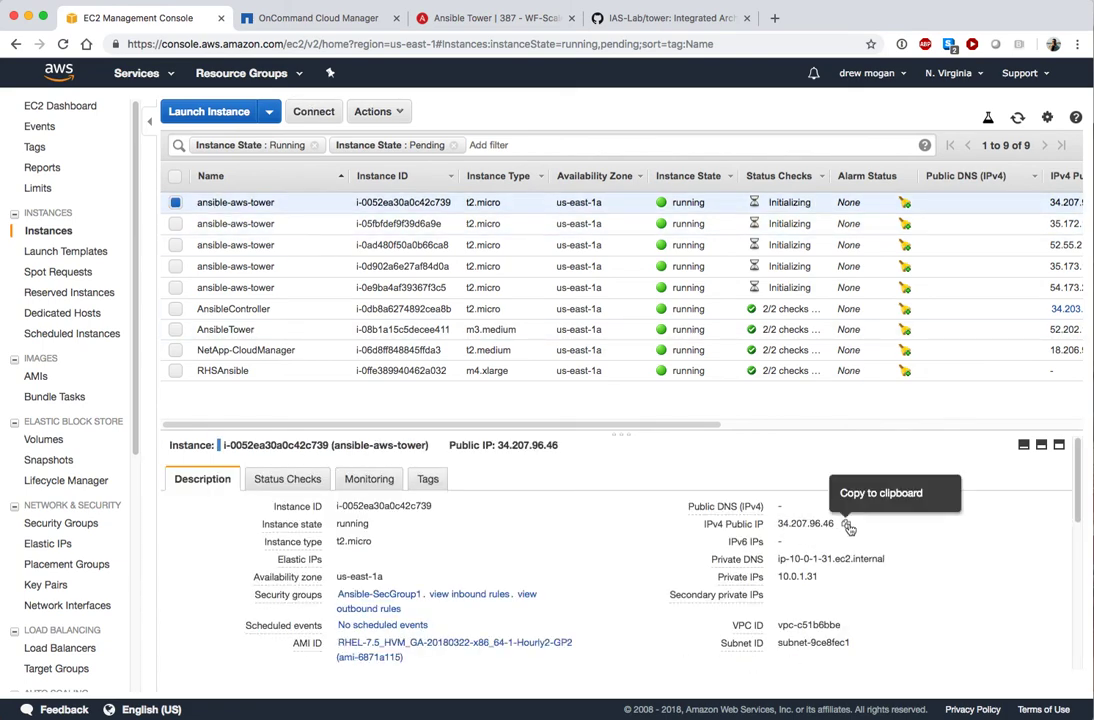
pyautogui.click(846, 523)
pyautogui.click(775, 18)
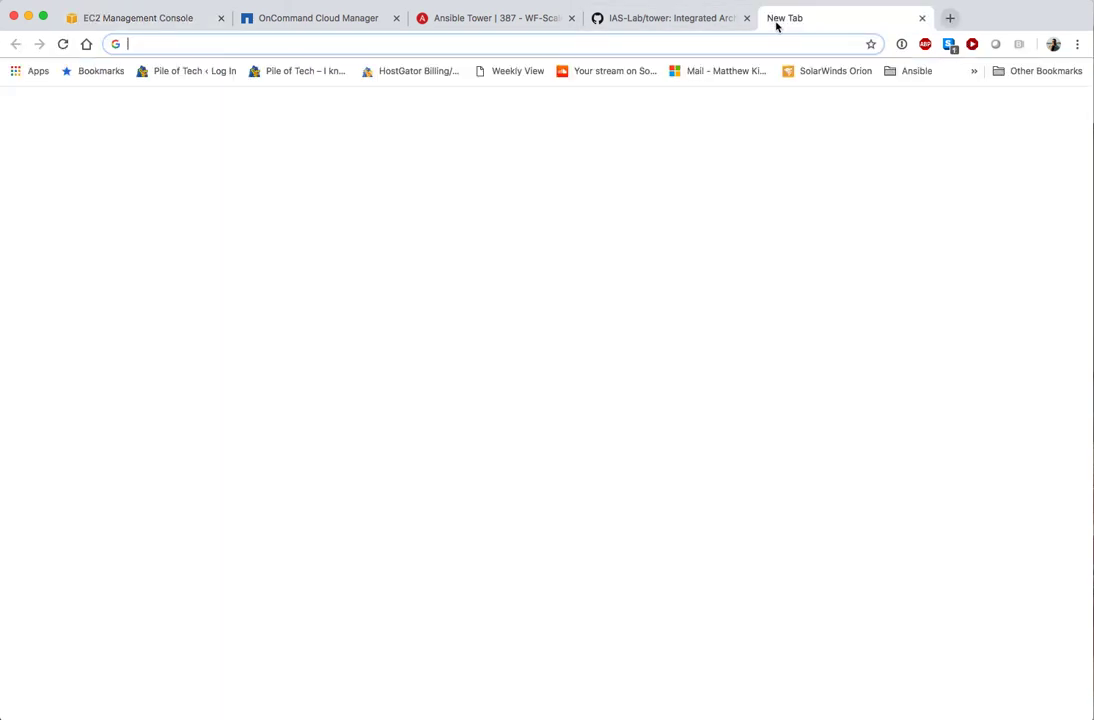
pyautogui.press('super+v')
pyautogui.press('Return')
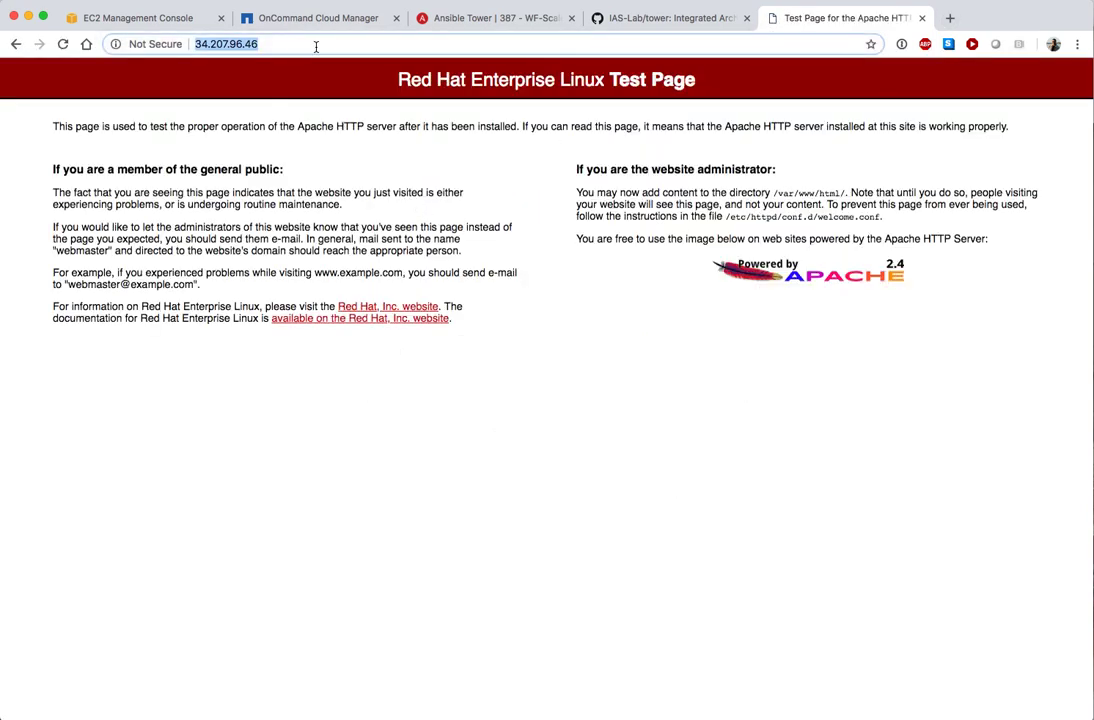
pyautogui.click(345, 75)
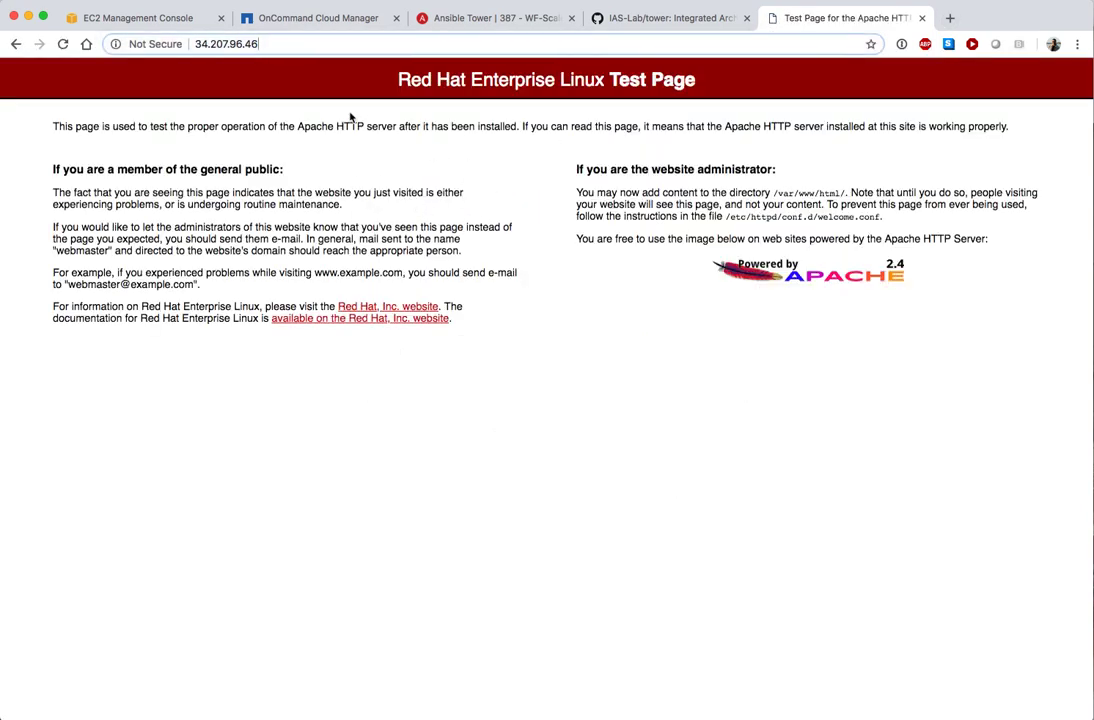
# Step: Try to open the NFS-hosted image at 34.207.96.46/nfs/ias.png
pyautogui.click(319, 44)
pyautogui.write('/nfs')
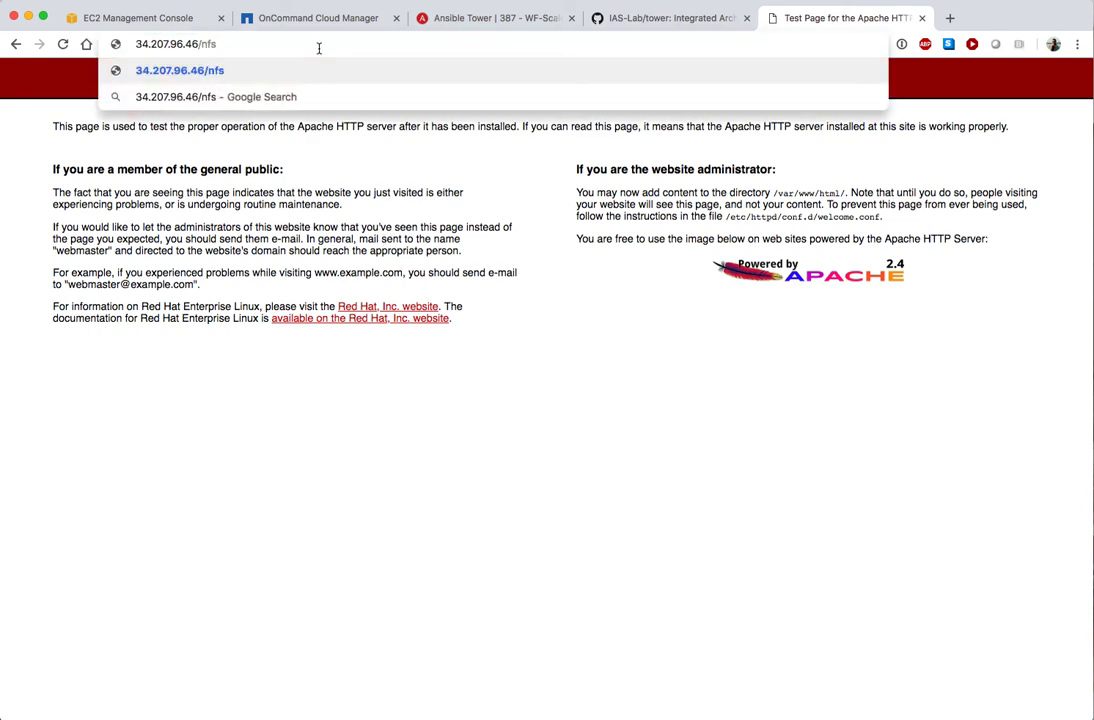
pyautogui.write('/ias')
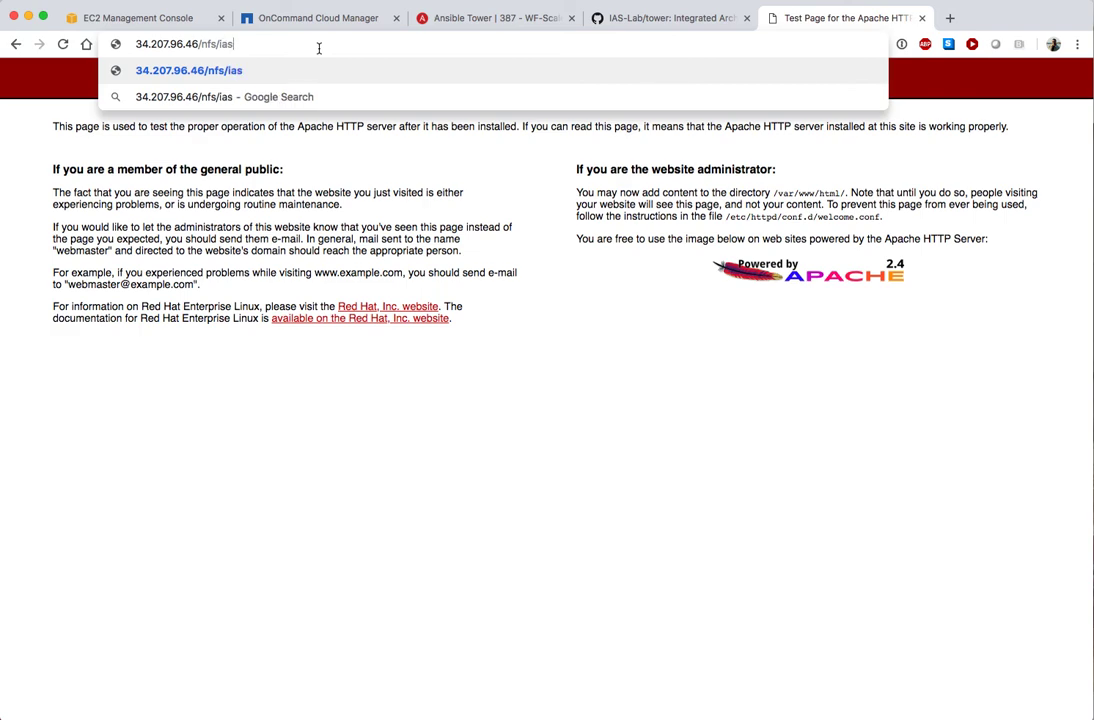
pyautogui.write('.png')
pyautogui.press('Return')
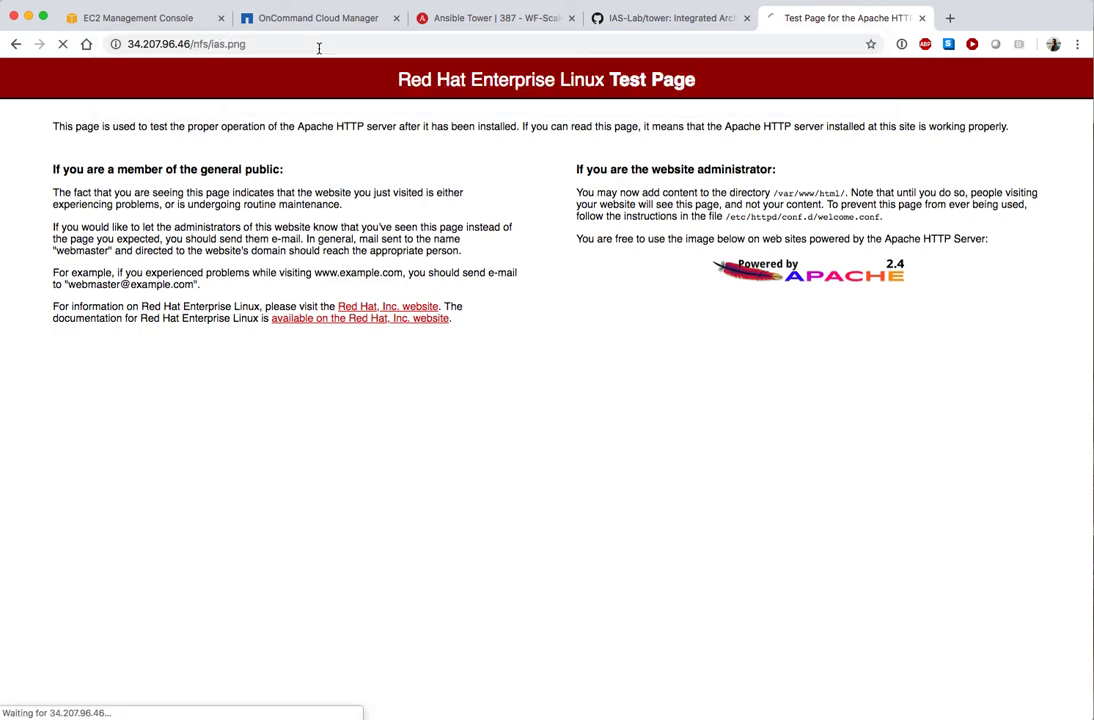
# Step: Return to the workflow job in Ansible Tower and check its progress up to the HTTPD Configuration Change node
pyautogui.click(453, 20)
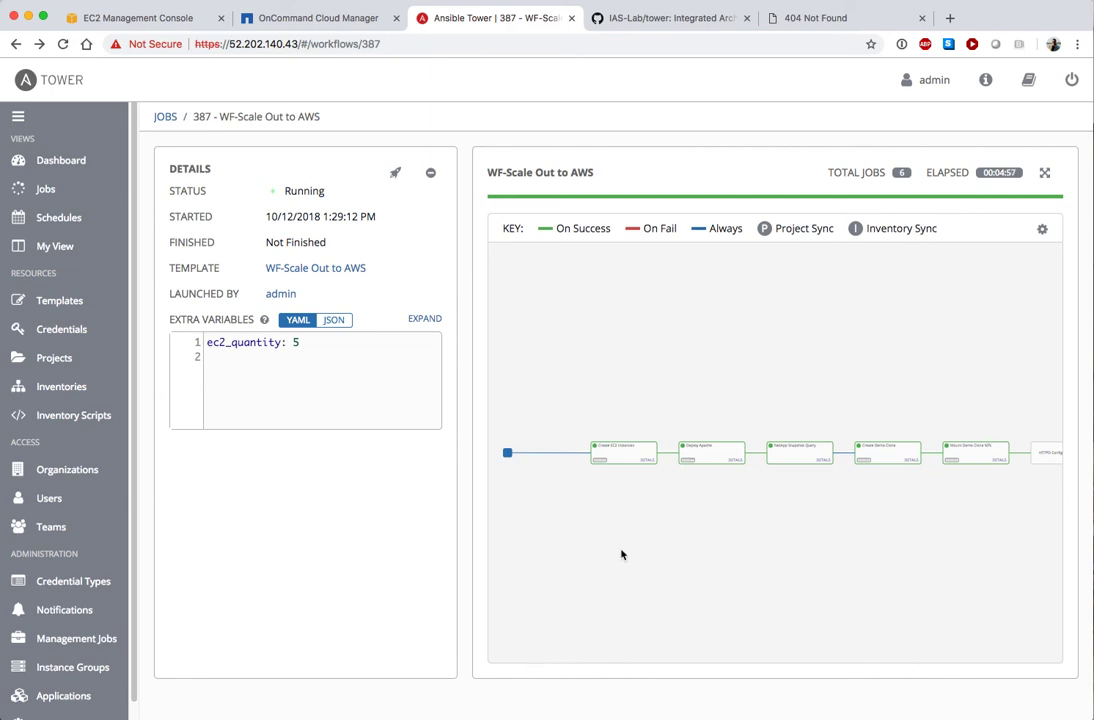
pyautogui.moveTo(1002, 477); pyautogui.dragTo(776, 488)
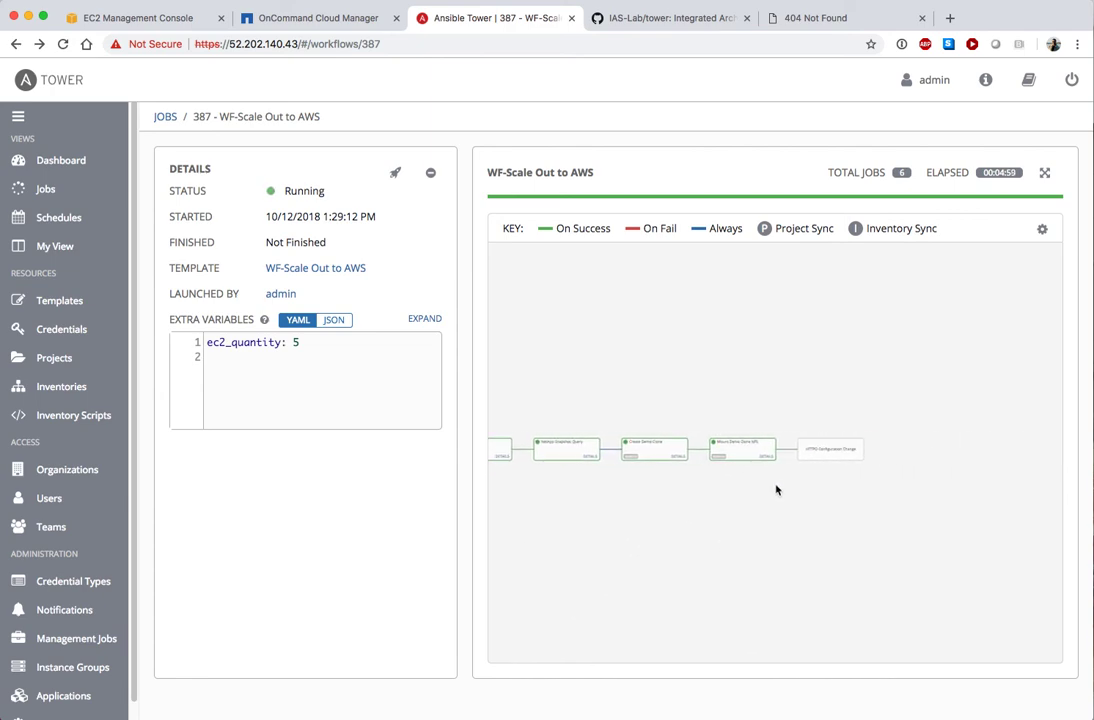
# Step: Monitor the Mount Demo Clone NFS and HTTPD Configuration Change nodes of the running workflow until the job finishes
pyautogui.scroll(5, 782, 485)
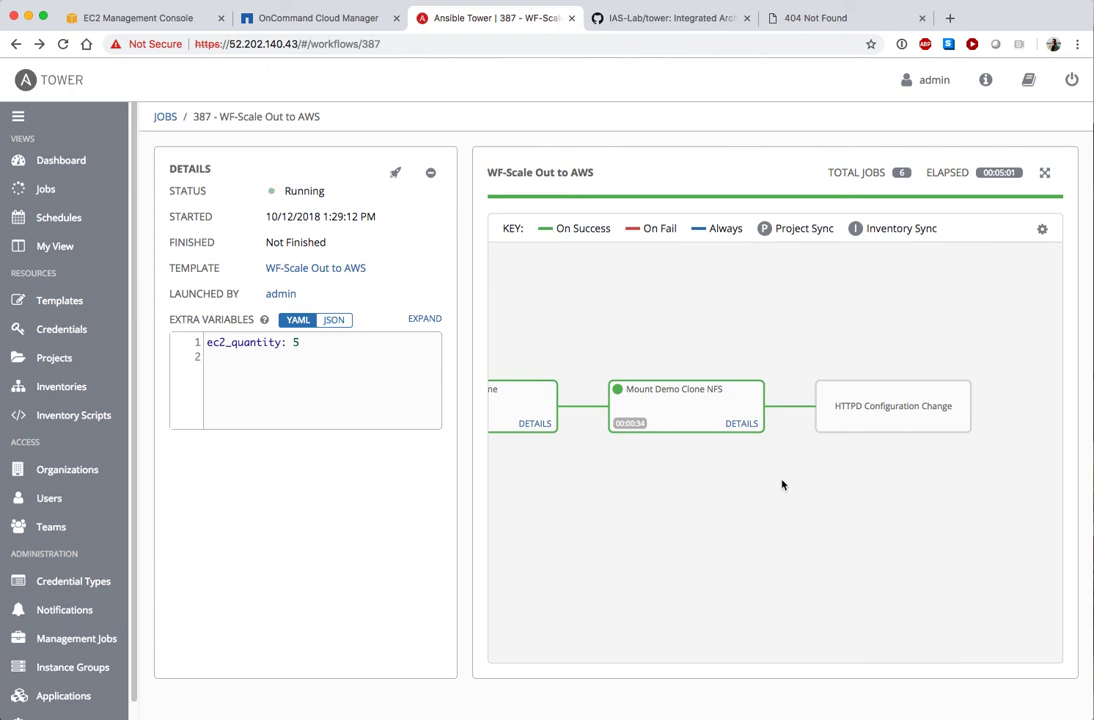
pyautogui.scroll(2, 782, 485)
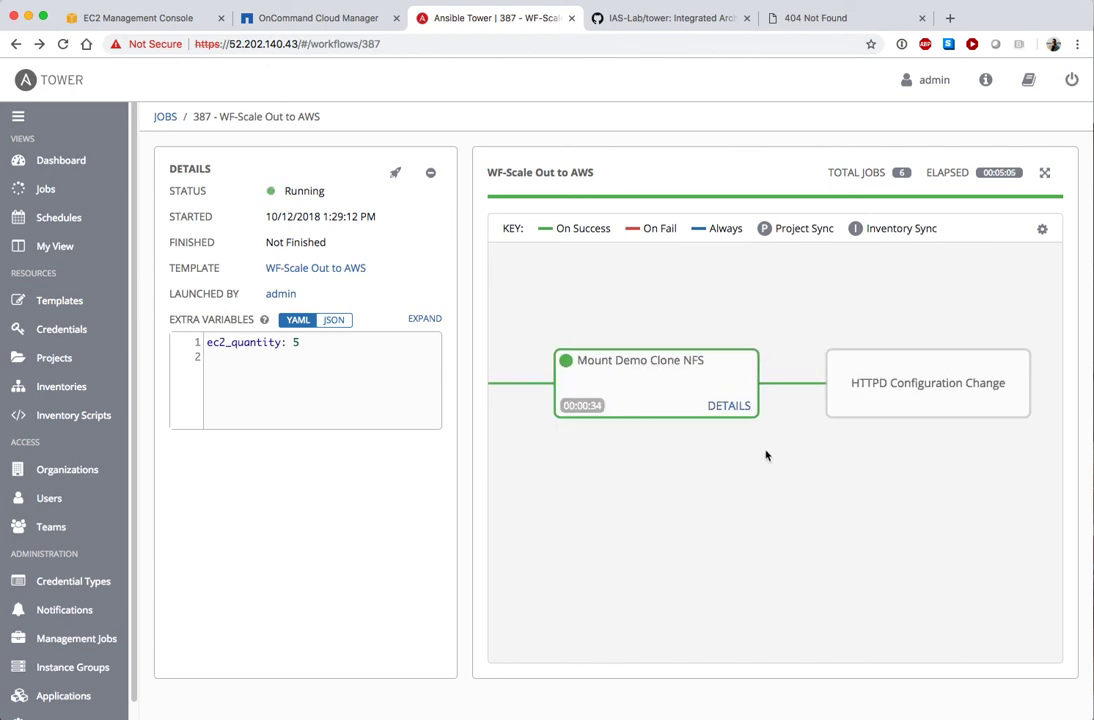
pyautogui.click(877, 25)
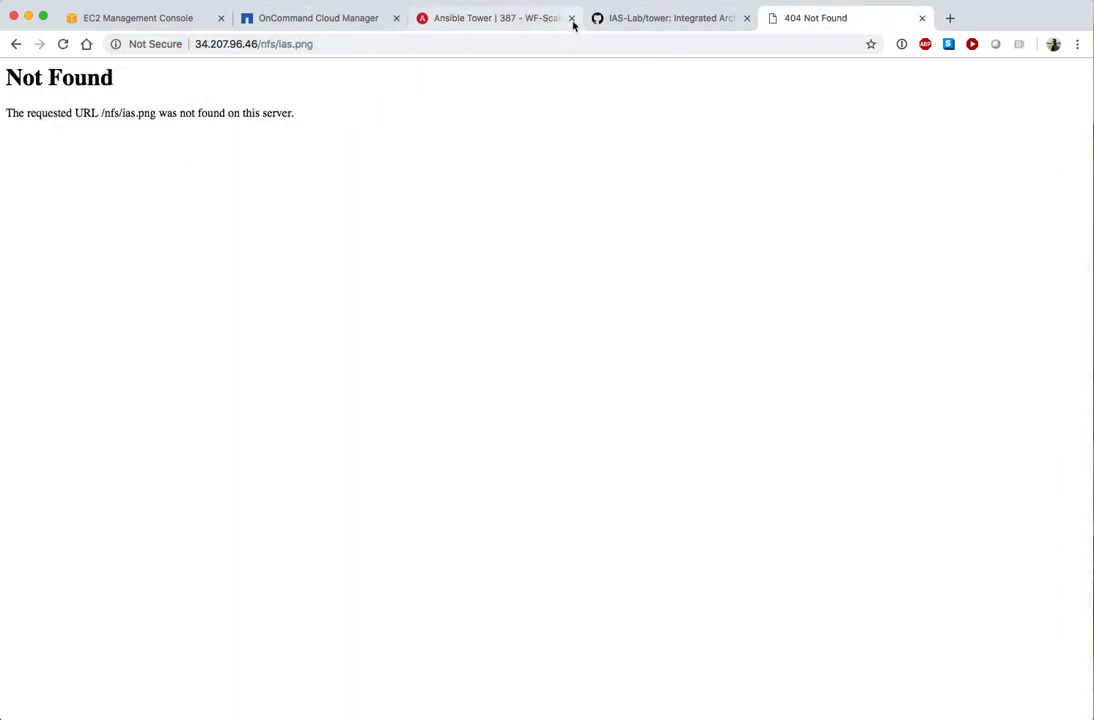
pyautogui.click(446, 20)
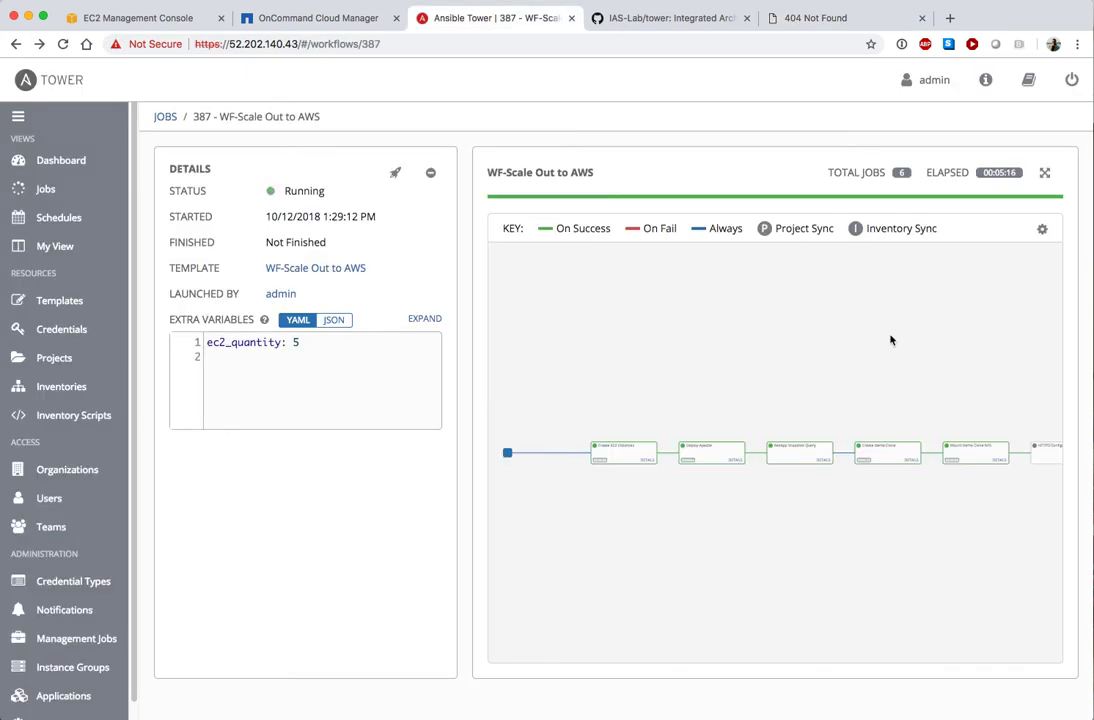
pyautogui.moveTo(911, 373); pyautogui.dragTo(681, 364)
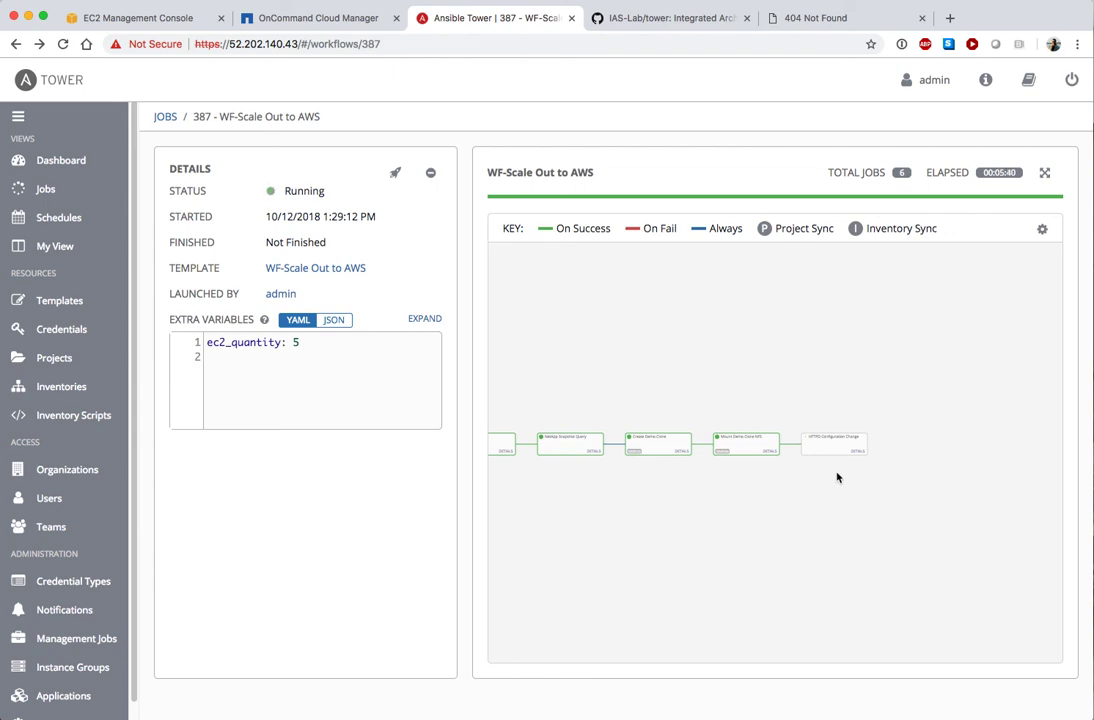
pyautogui.scroll(3, 837, 477)
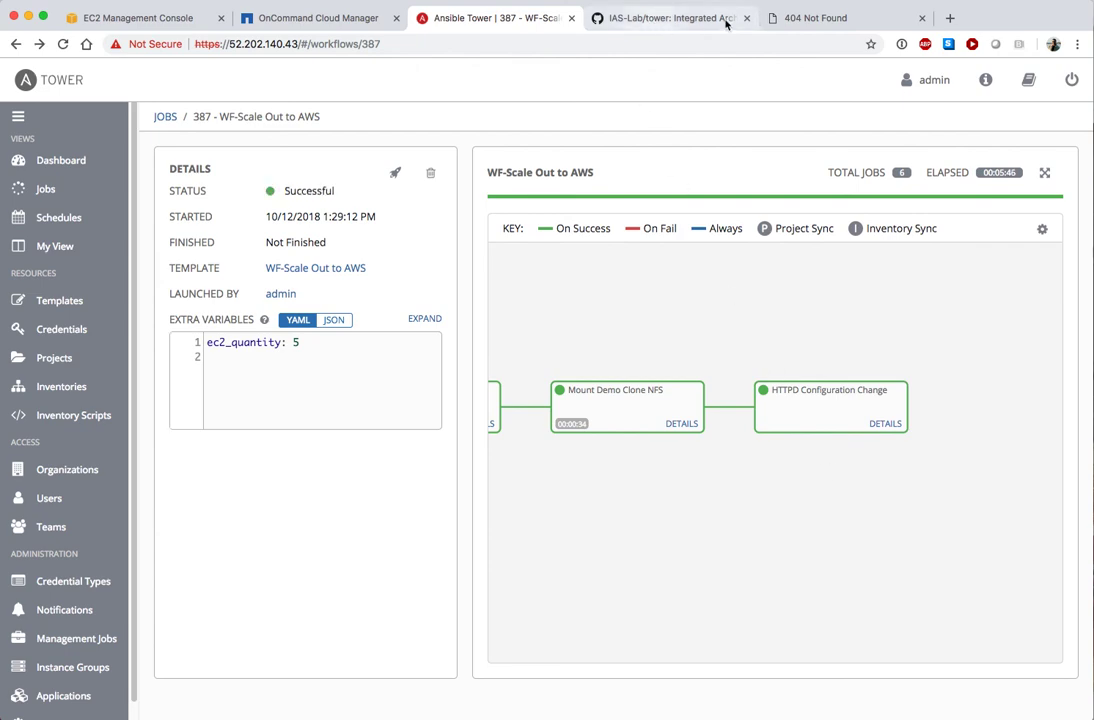
# Step: Reload the NFS-hosted image at 34.207.96.46/nfs/ias.png to verify the content is served
pyautogui.click(780, 18)
pyautogui.click(62, 44)
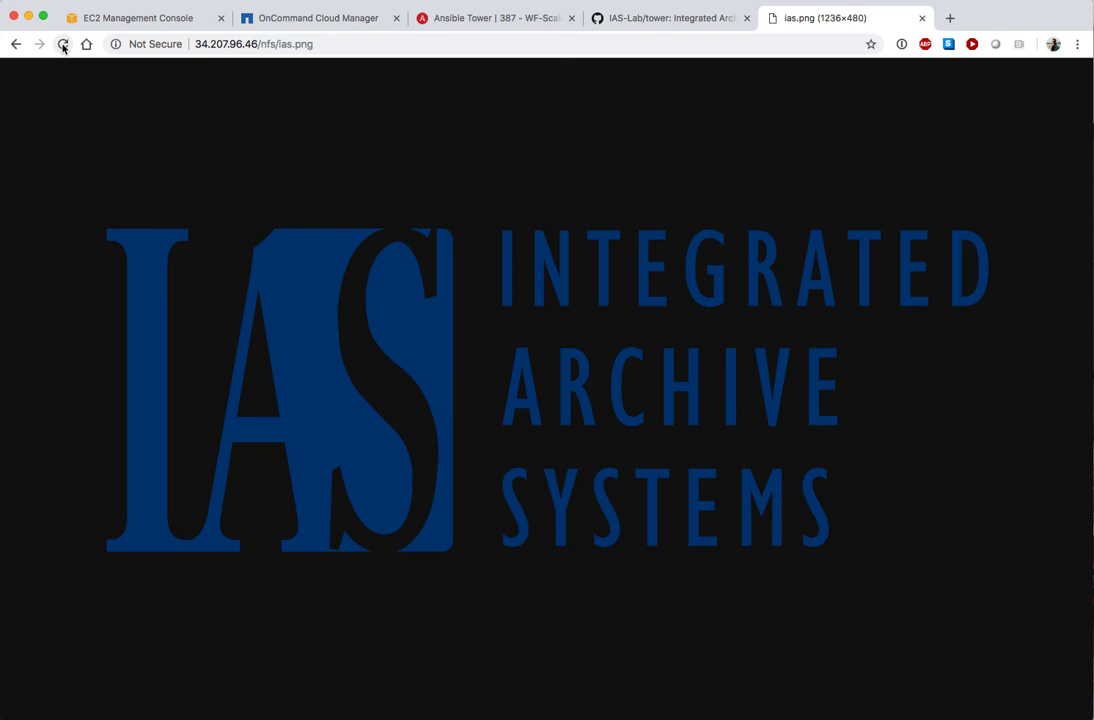
# Step: Review the finished workflow's nodes in Ansible Tower, and check the latest WF-Scale Out to AWS run in the dashboard's recently used templates
pyautogui.click(481, 25)
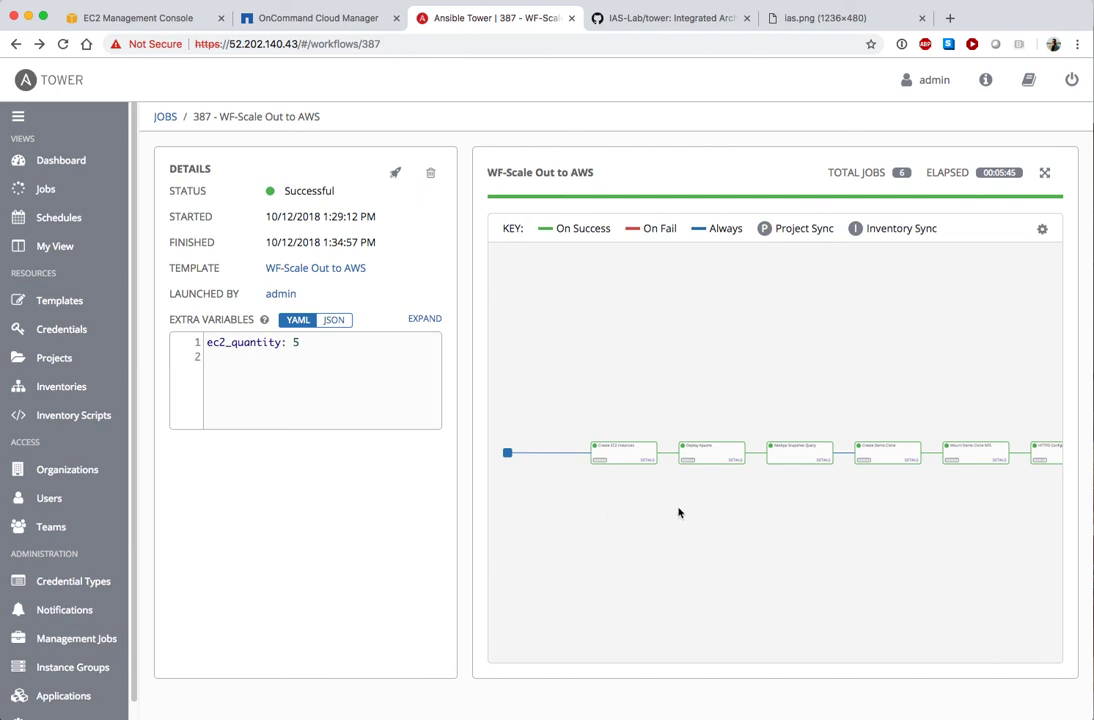
pyautogui.scroll(5, 678, 512)
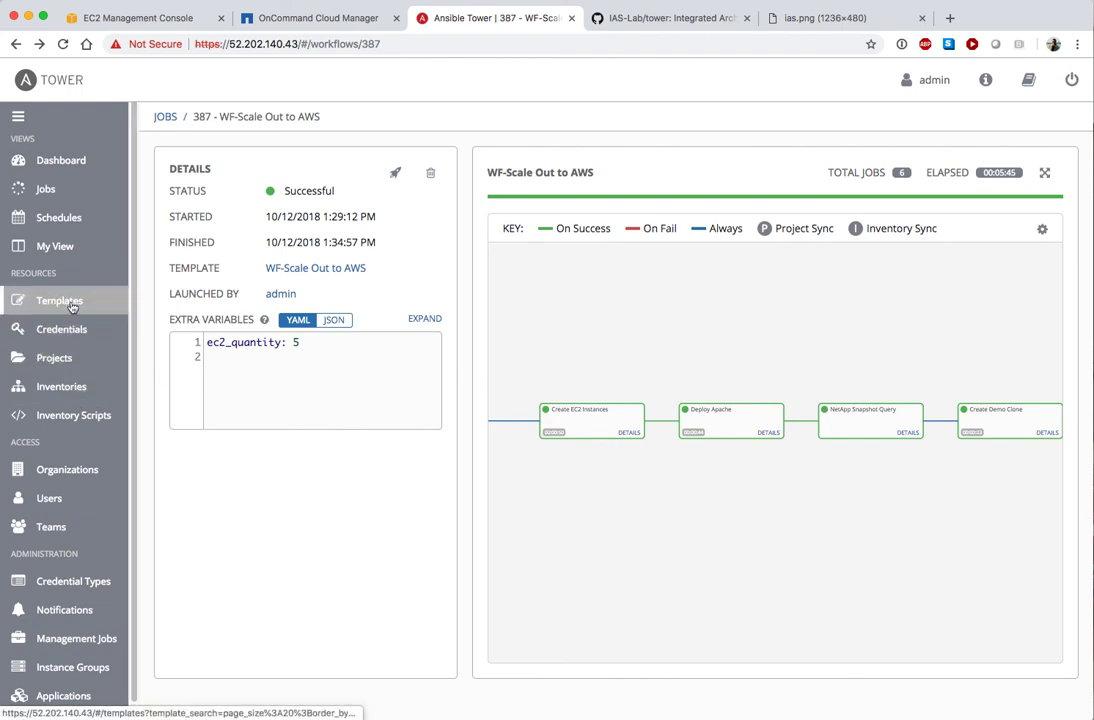
pyautogui.click(55, 155)
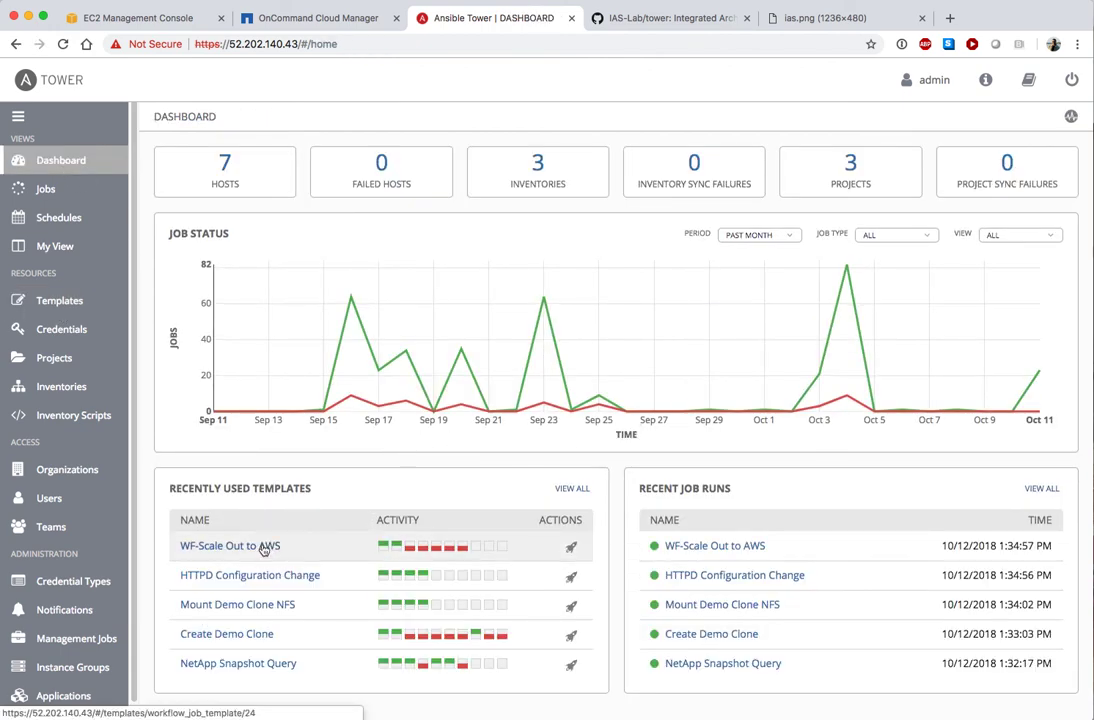
pyautogui.moveTo(383, 548)
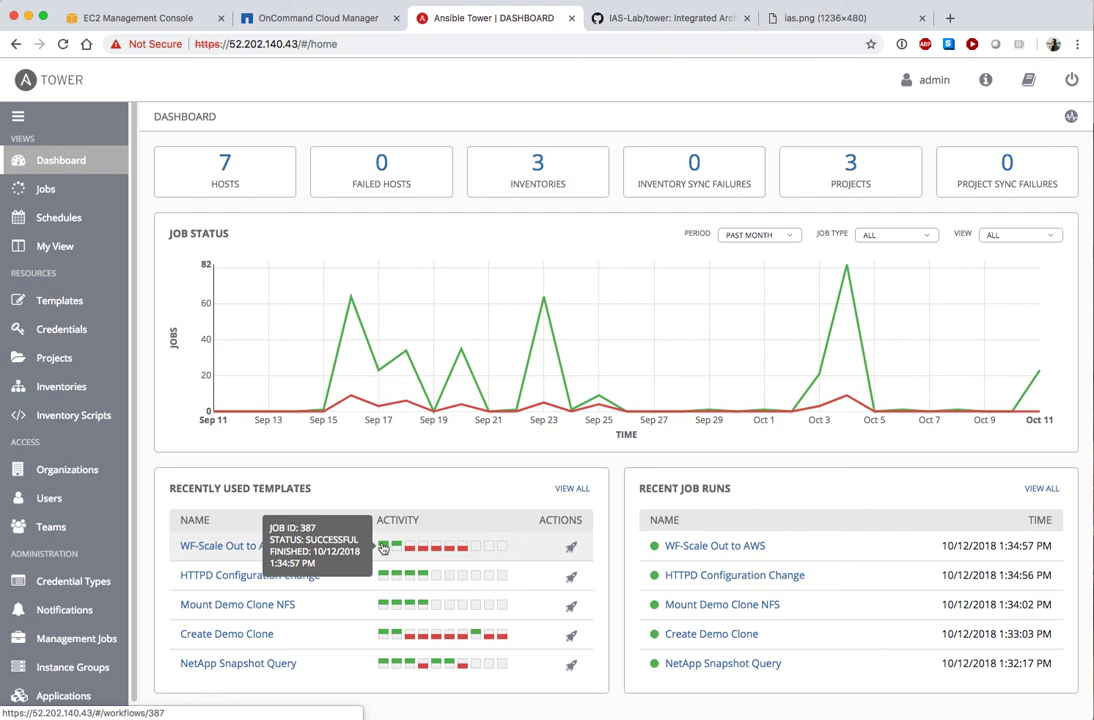